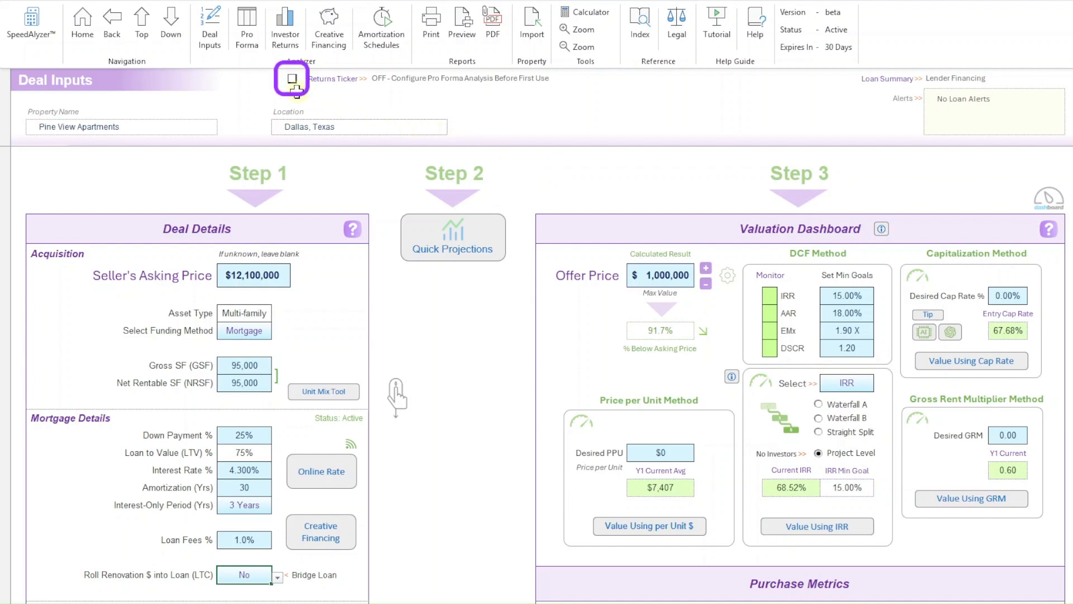
Step: Turn on the Returns Ticker and calculate the offer price from a desired cap rate of 5.65%
left_click(293, 84)
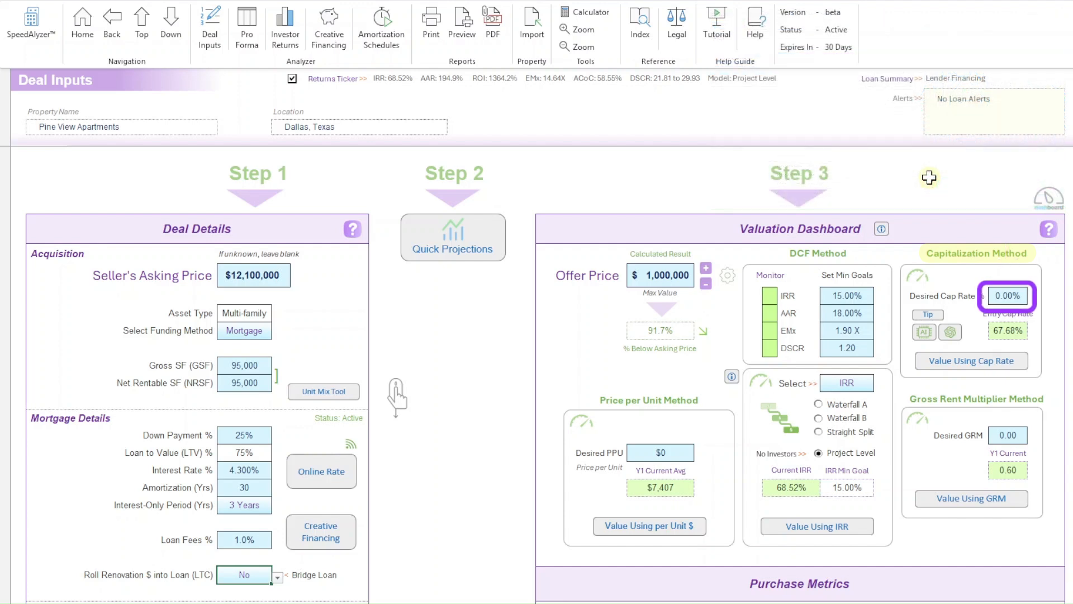
left_click(1007, 296)
type("5.65")
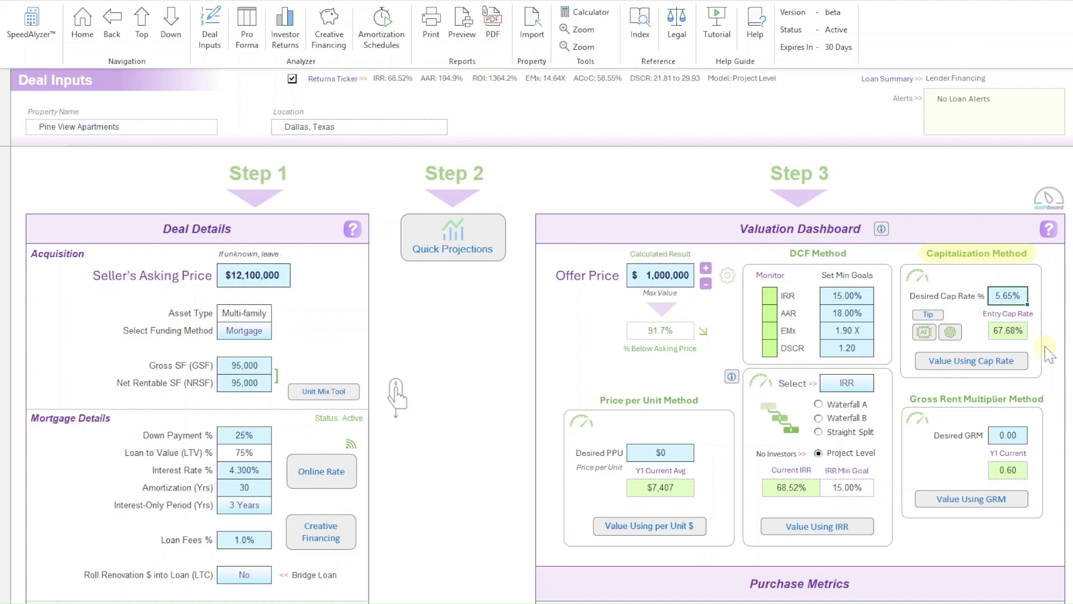
left_click(973, 358)
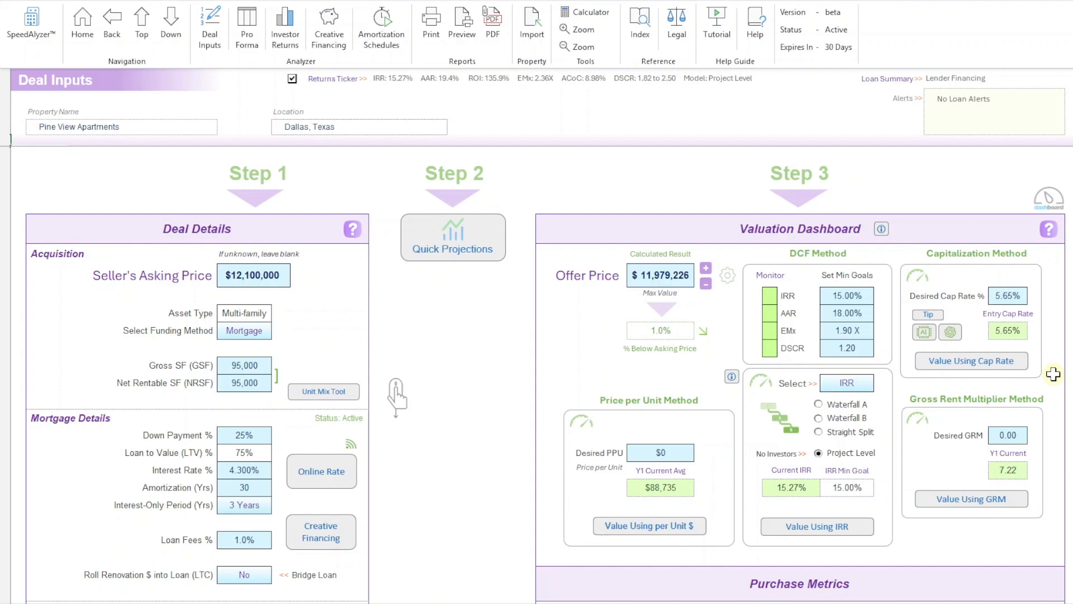
Step: Set the offer price to $12,100,000 and its adjustment increment to 5,000
left_click(680, 287)
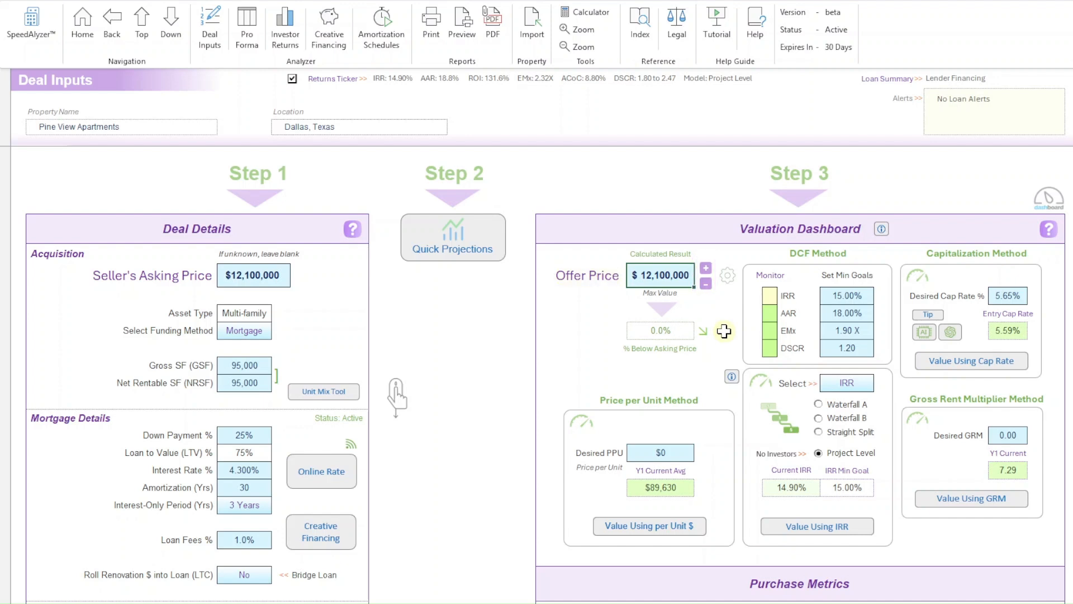
left_click(728, 282)
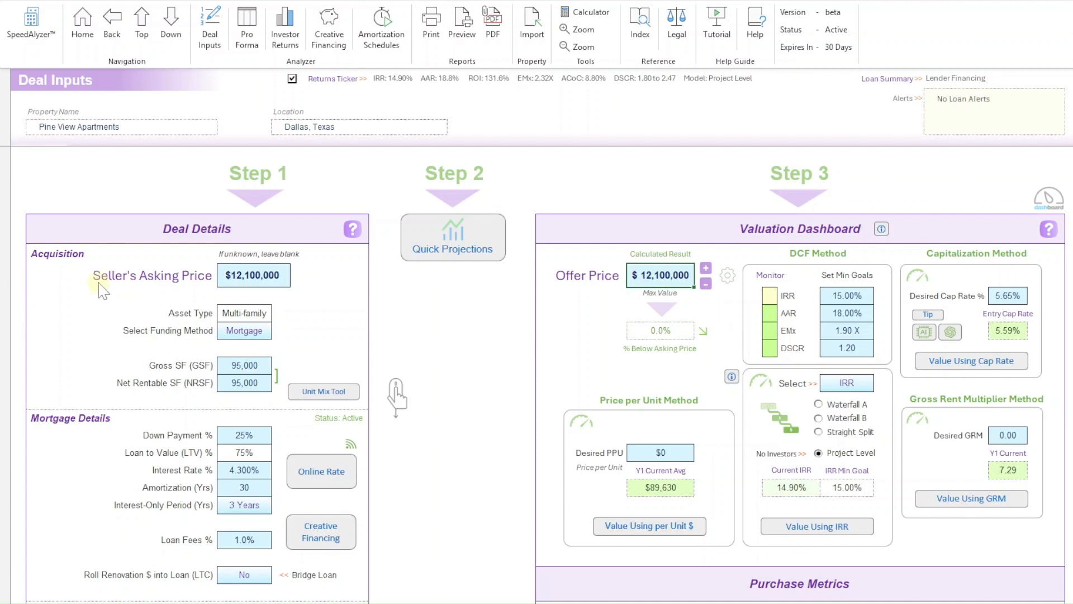
left_click_drag(831, 602, 480, 337)
type("5,000")
left_click(528, 371)
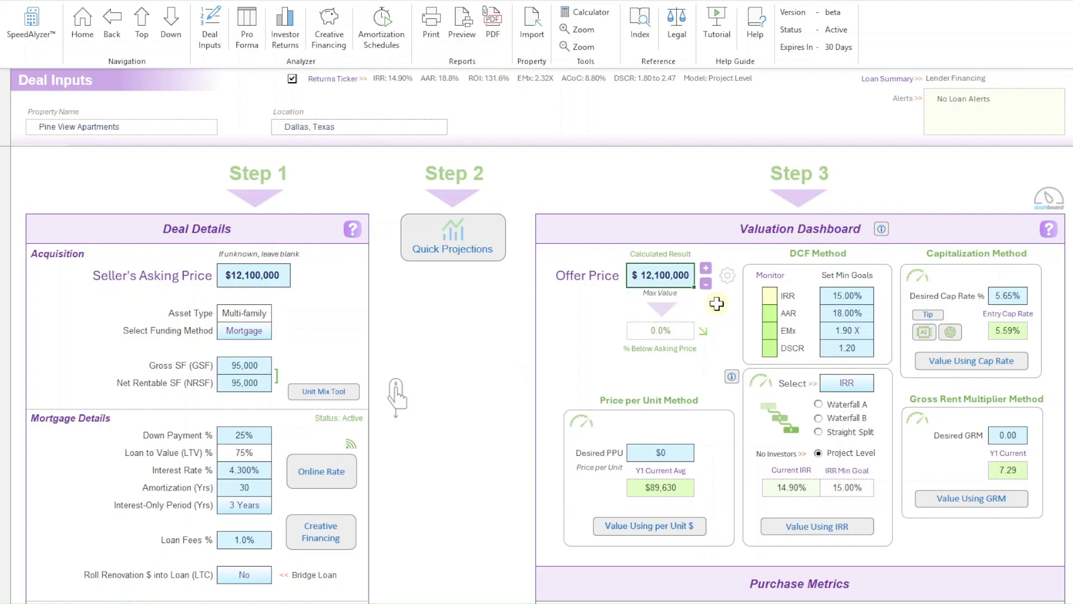
Step: Lower the offer price to $12,065,000 in increments of 5,000
left_click(705, 284)
left_click(707, 287)
left_click(707, 286)
left_click(706, 286)
left_click(707, 287)
left_click(707, 287)
left_click(706, 287)
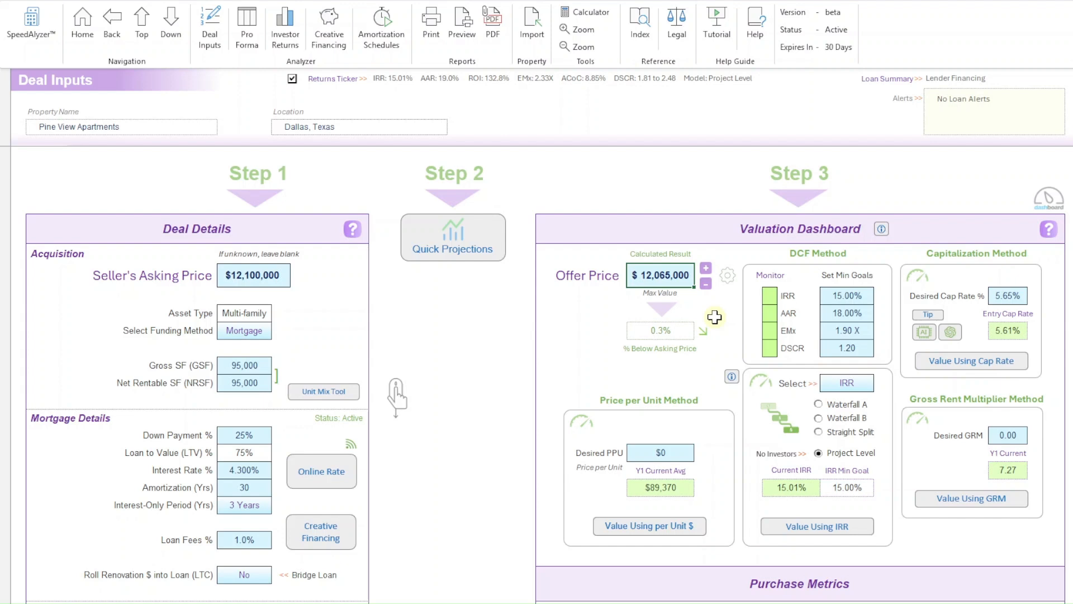
Step: Set the offer price to $12,100,000 and recalculate it with the DCF method using IRR as the metric
left_click(669, 276)
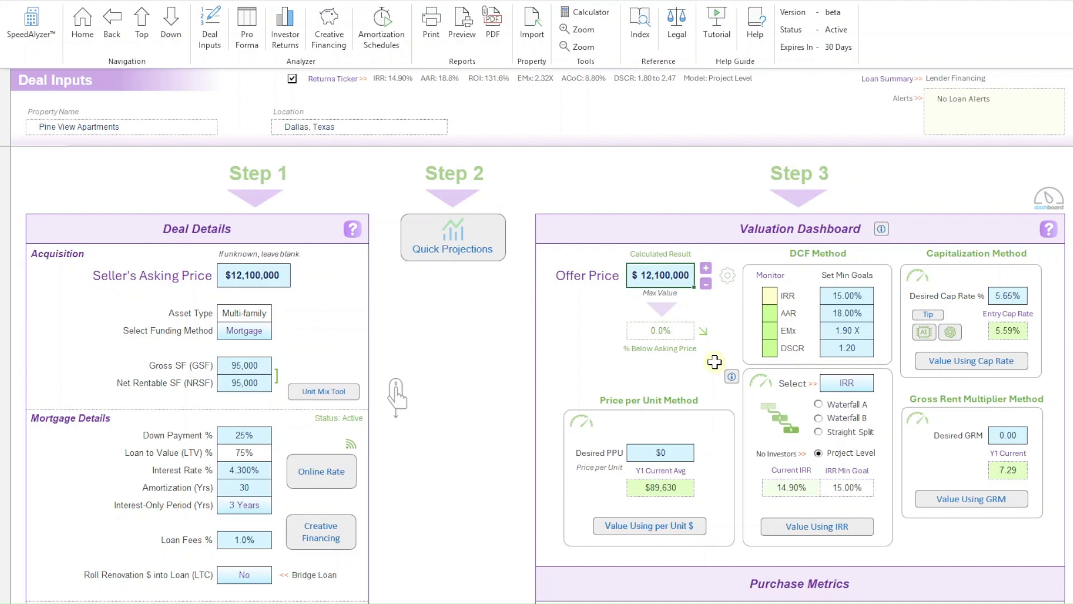
left_click(877, 392)
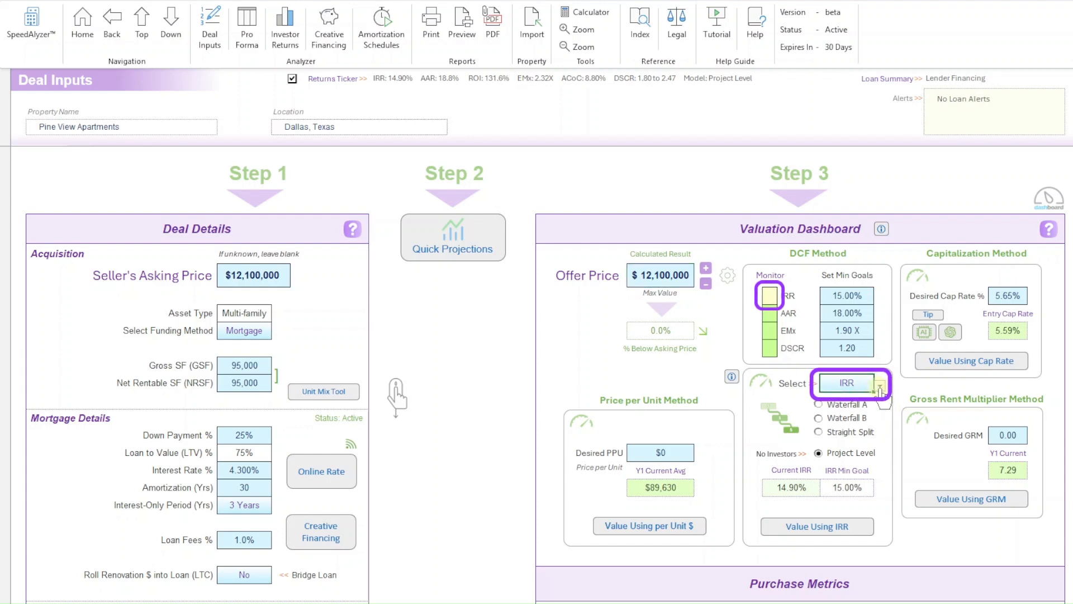
left_click(879, 386)
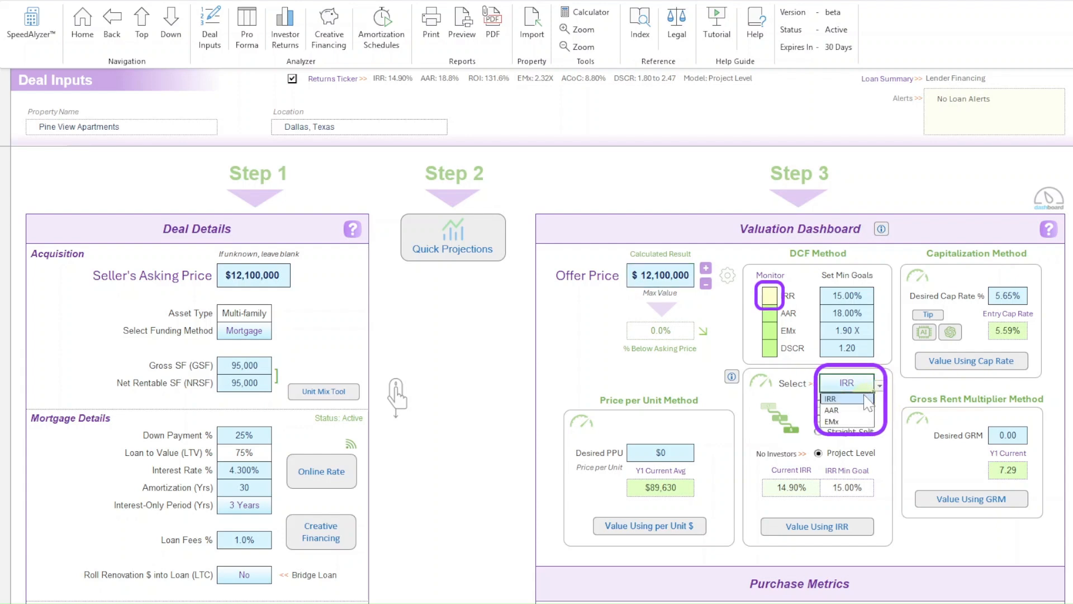
left_click(860, 398)
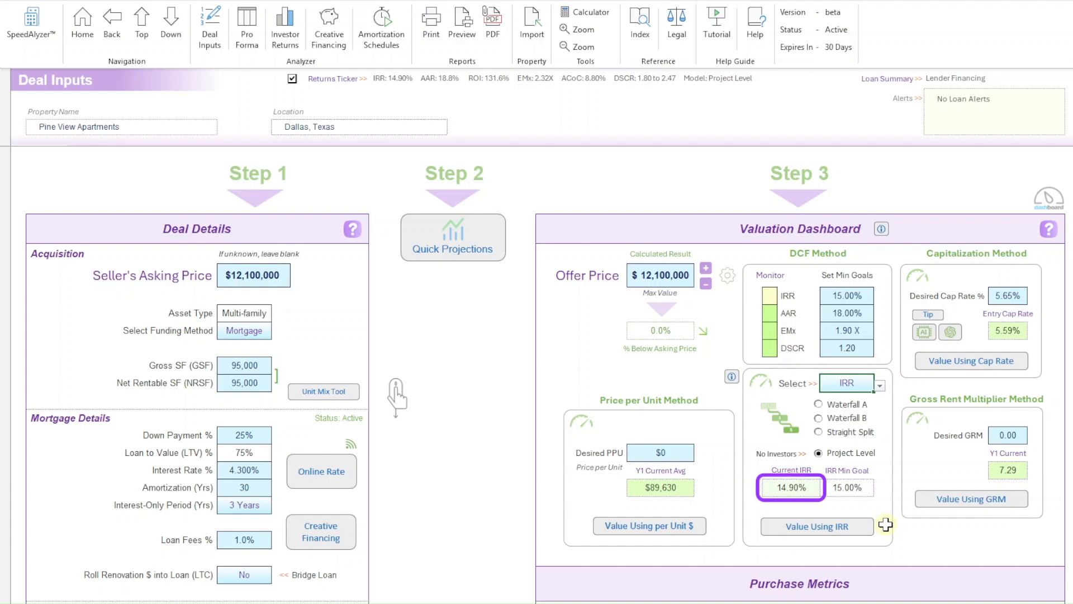
left_click(829, 532)
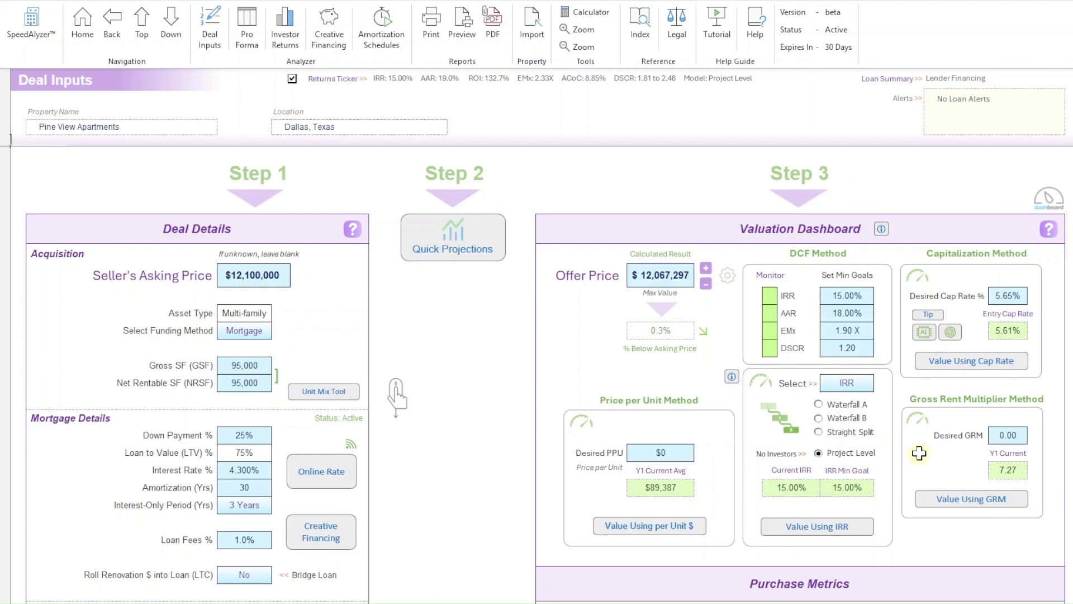
Step: Copy the generated AI cap rate prompt and submit it in ChatGPT to ask for Dallas multi-family cap rates across Class A, B and C
left_click(922, 332)
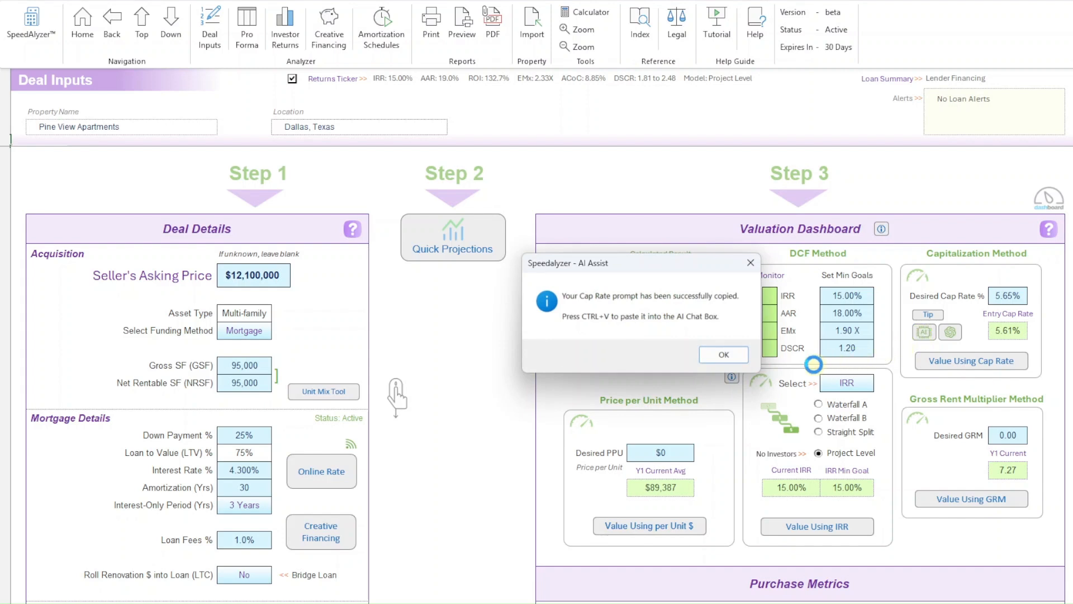
left_click(724, 356)
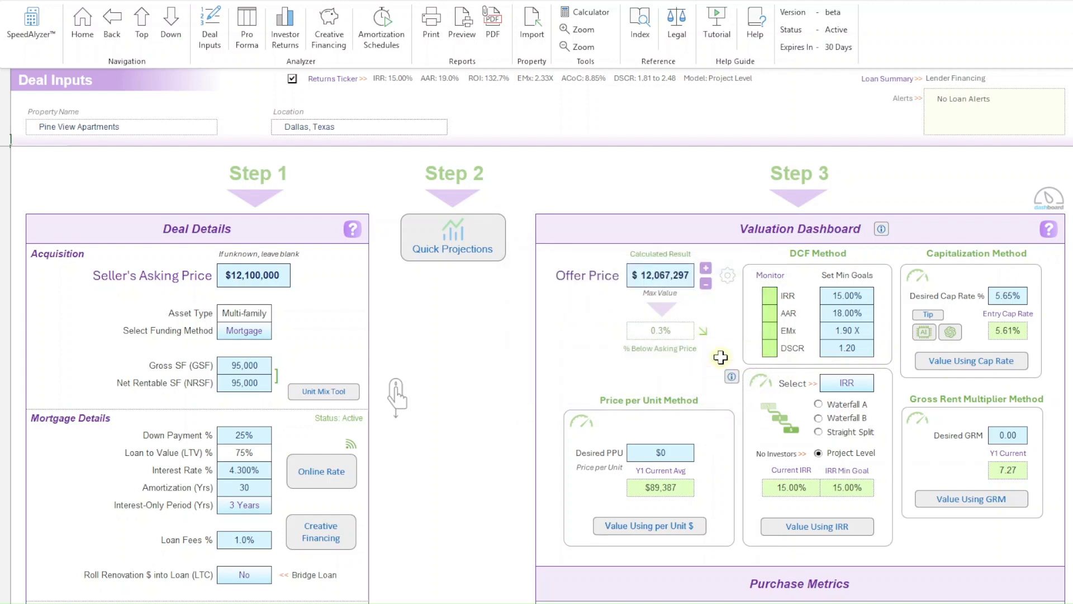
left_click(950, 333)
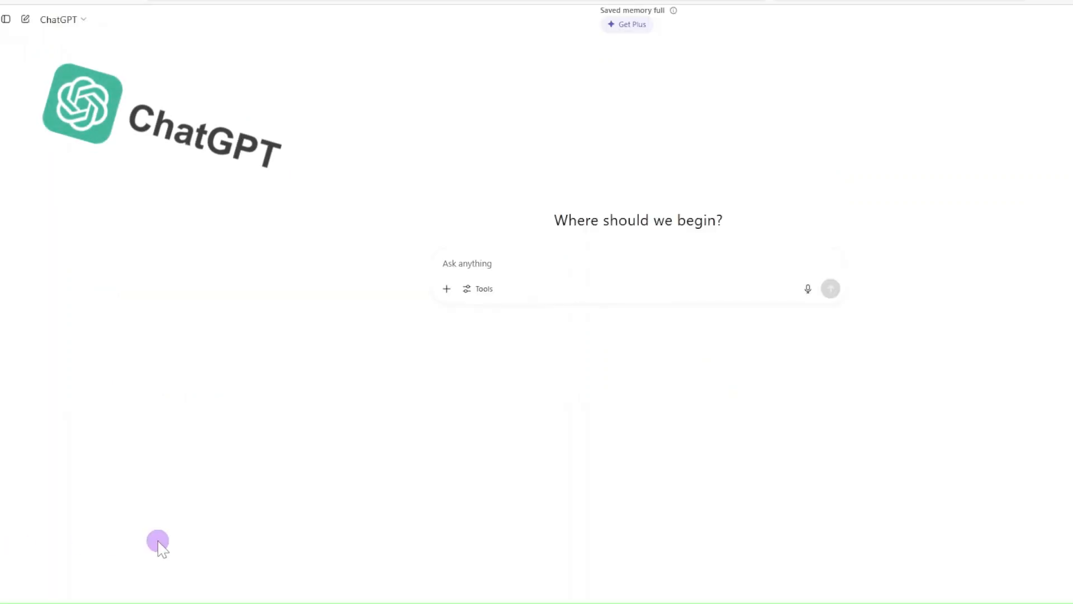
left_click(467, 262)
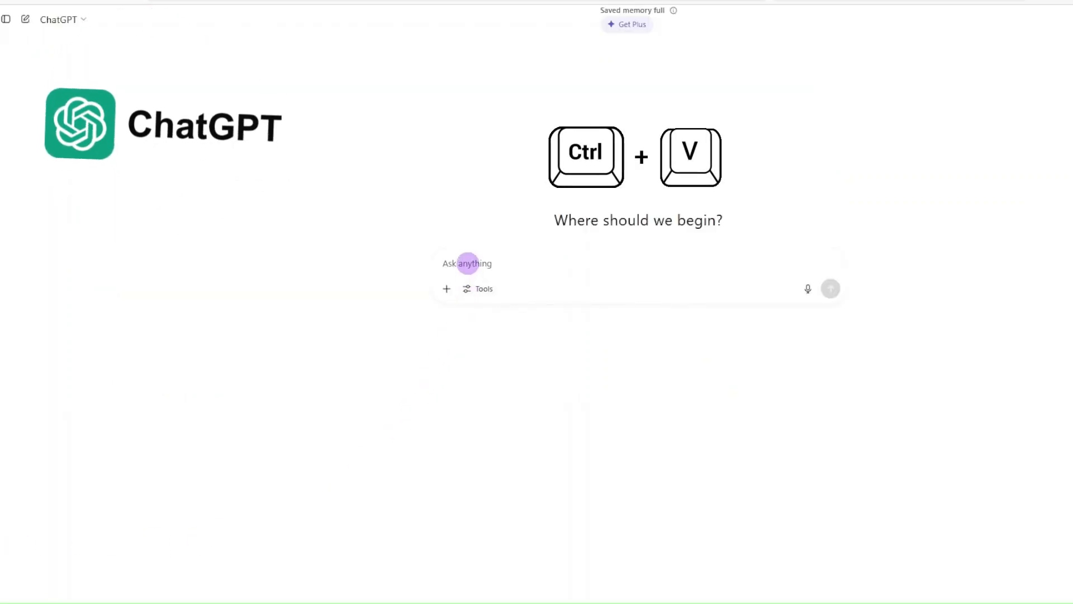
type("What is the current cap rate for a Multi-family property with 95,000 NRSF in Dallas, Texas, across Class A, Class B, and Class C properties?")
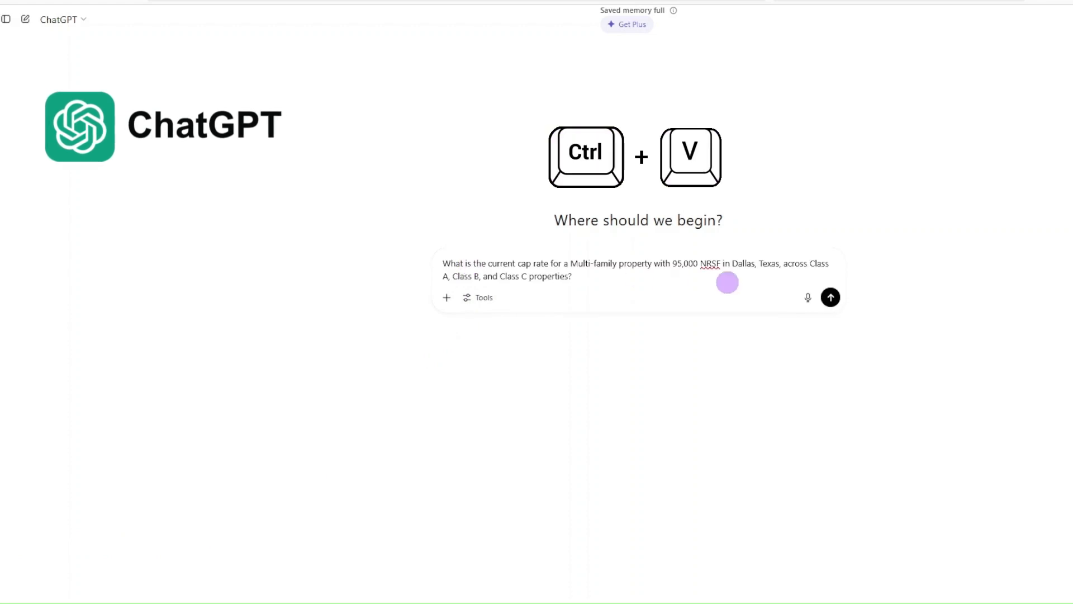
left_click(832, 297)
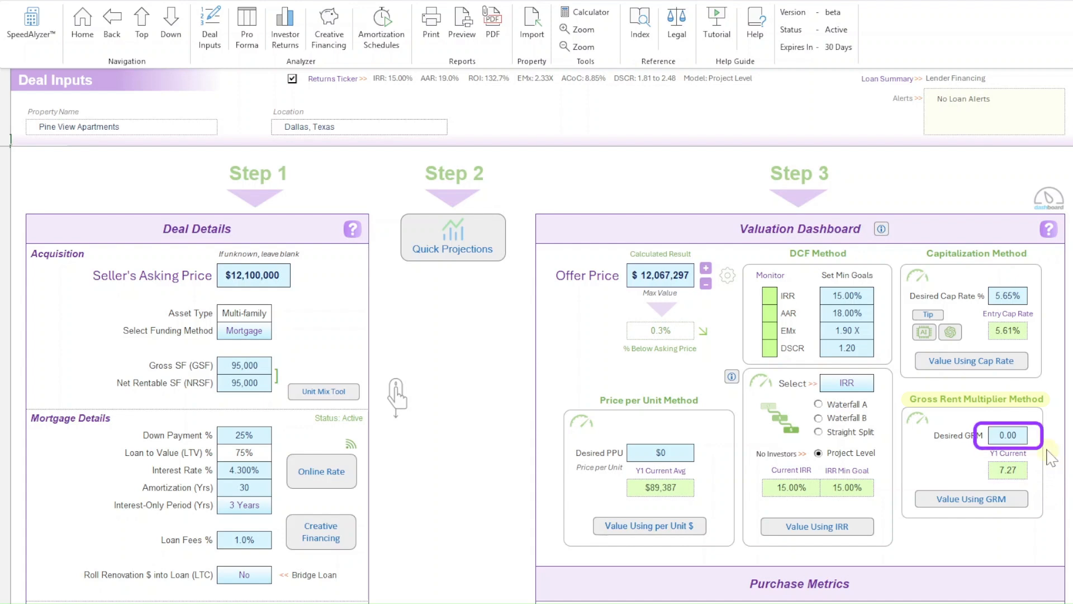
Step: Set the desired gross rent multiplier to 7.00 and calculate the offer price from it
left_click(1022, 436)
key("Return")
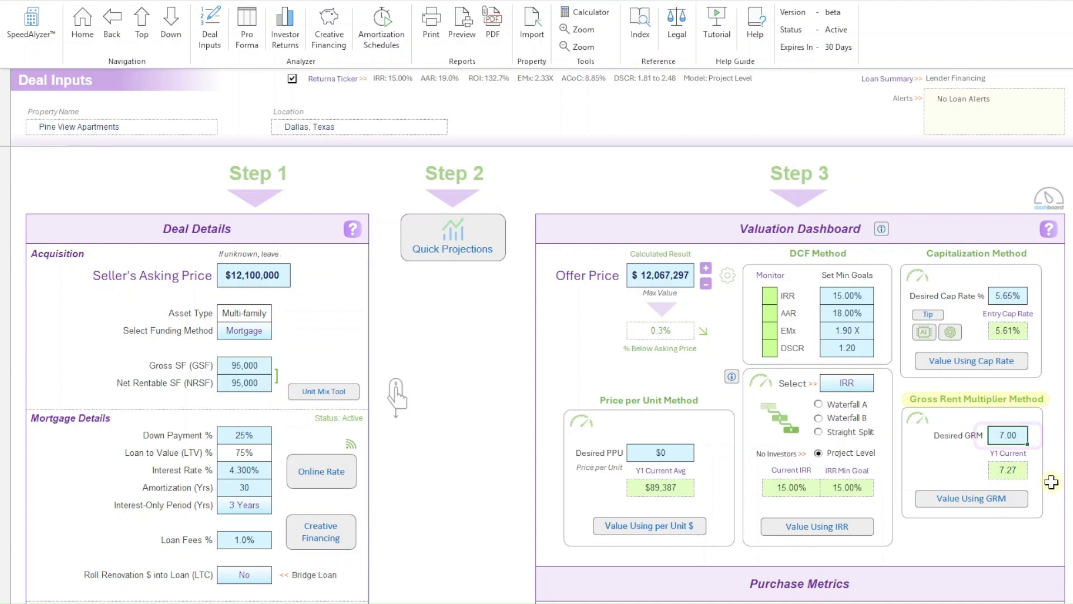
left_click(978, 499)
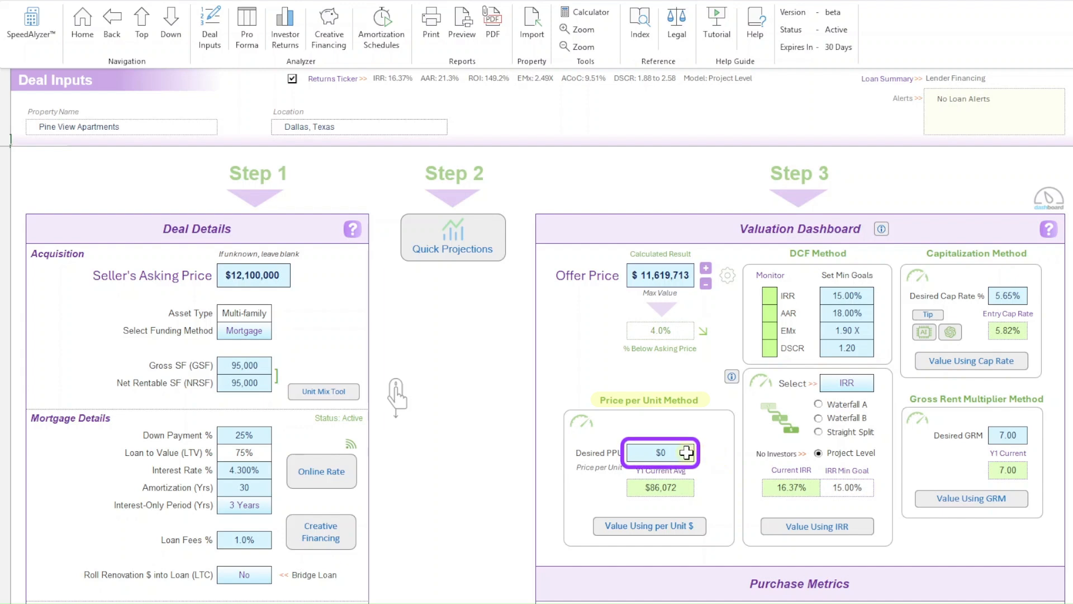
Step: Set the desired price per unit to $85,000 and calculate the offer price from it
type("85")
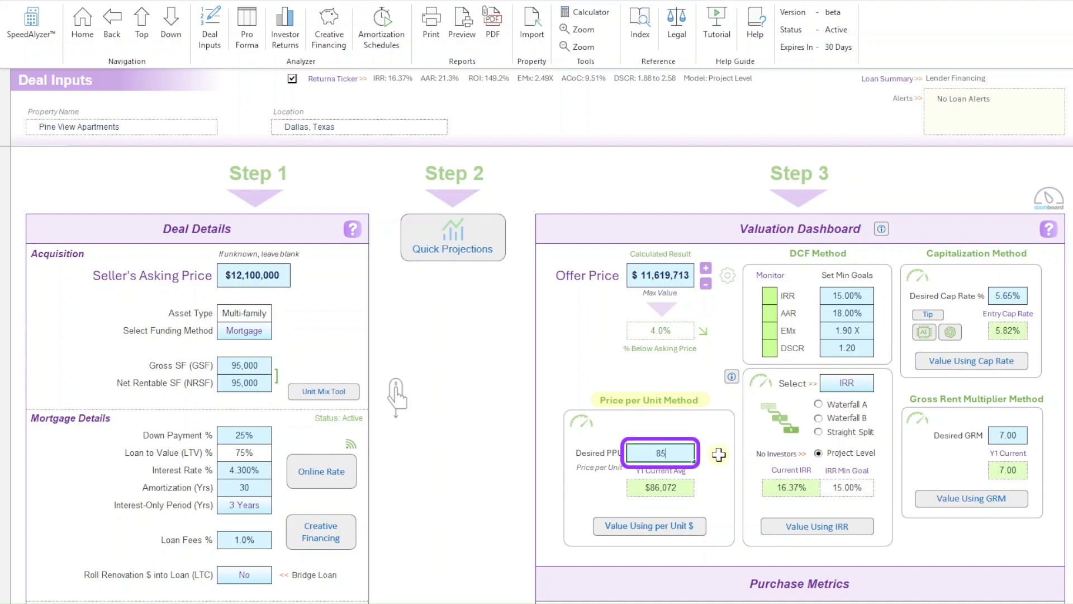
type("000")
key("Return")
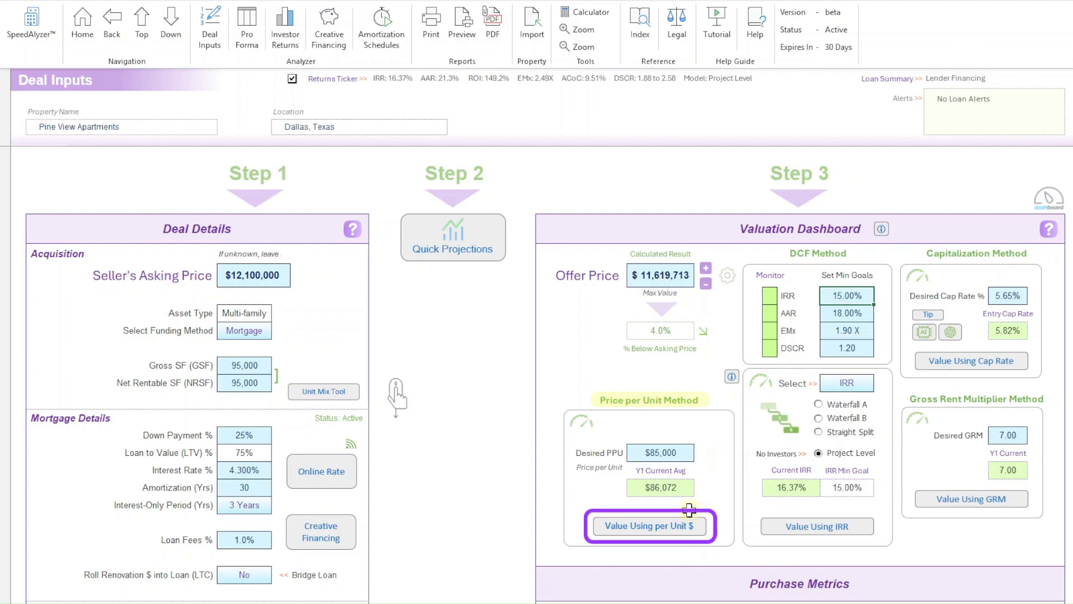
left_click(679, 524)
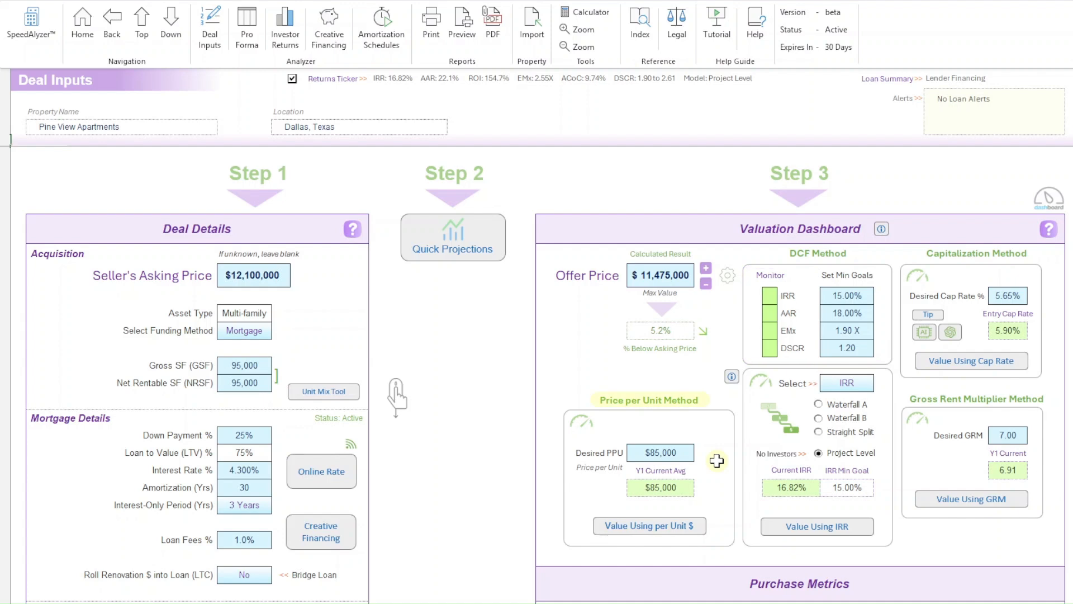
Step: Value the property at a desired price per unit of $90,000, and recalculate the offer price using the IRR goal
left_click(684, 452)
type("90")
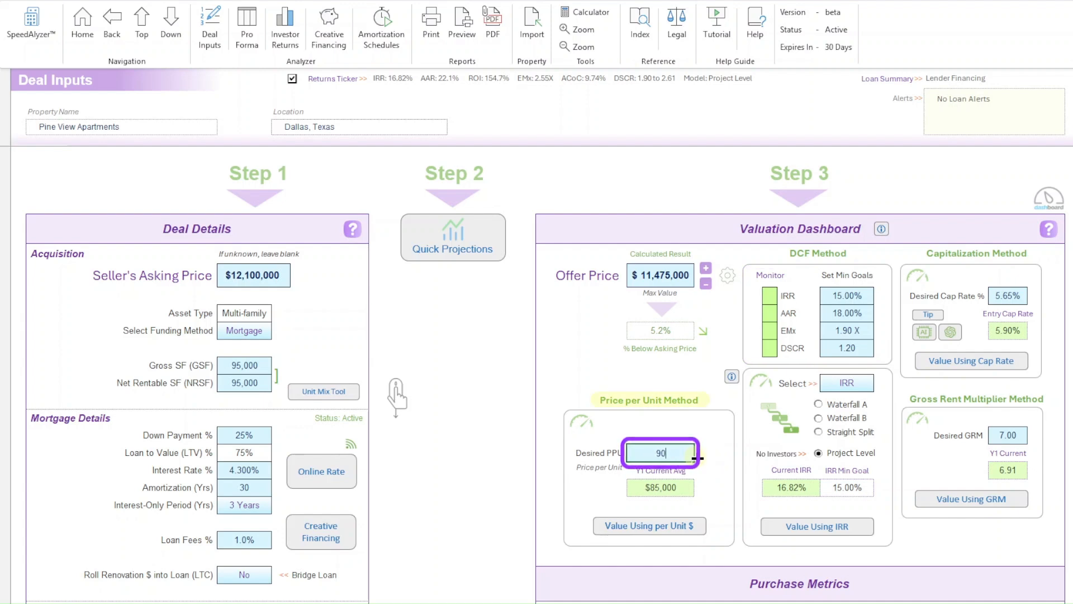
type(",0000")
key("Return")
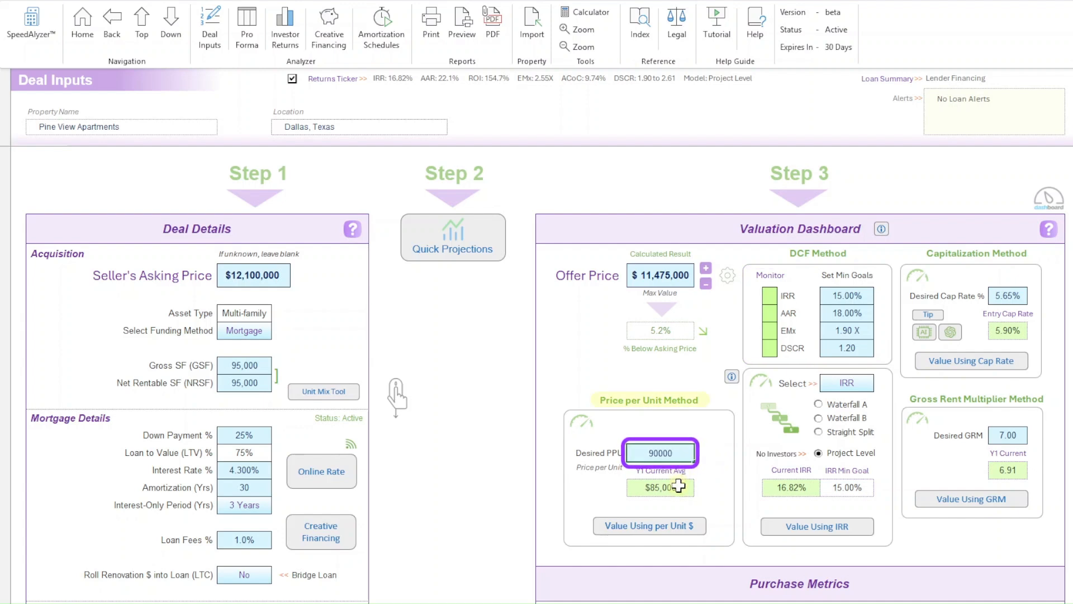
left_click(677, 525)
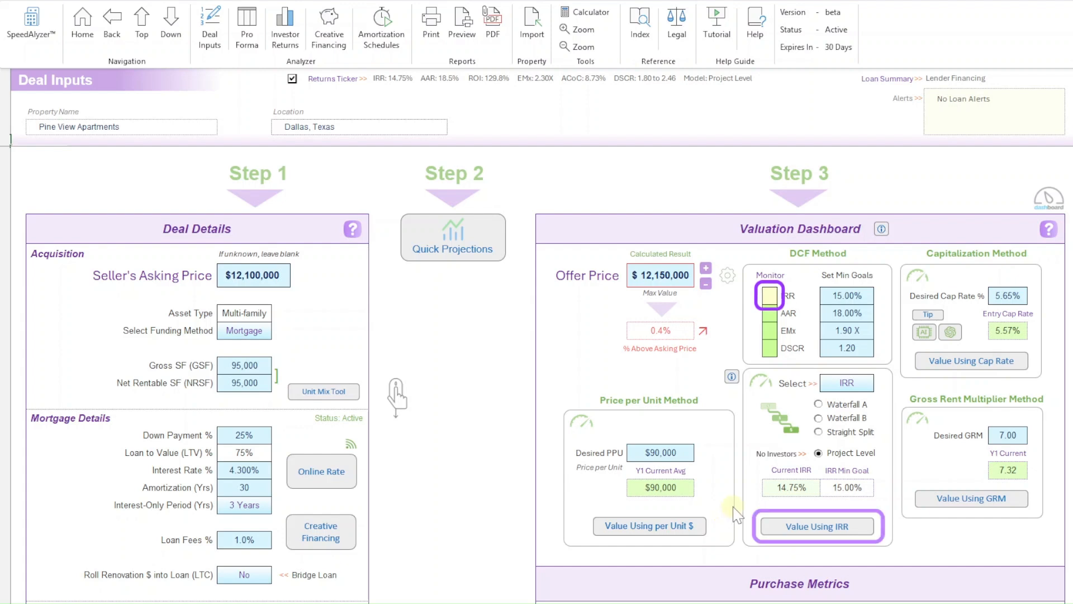
left_click(845, 528)
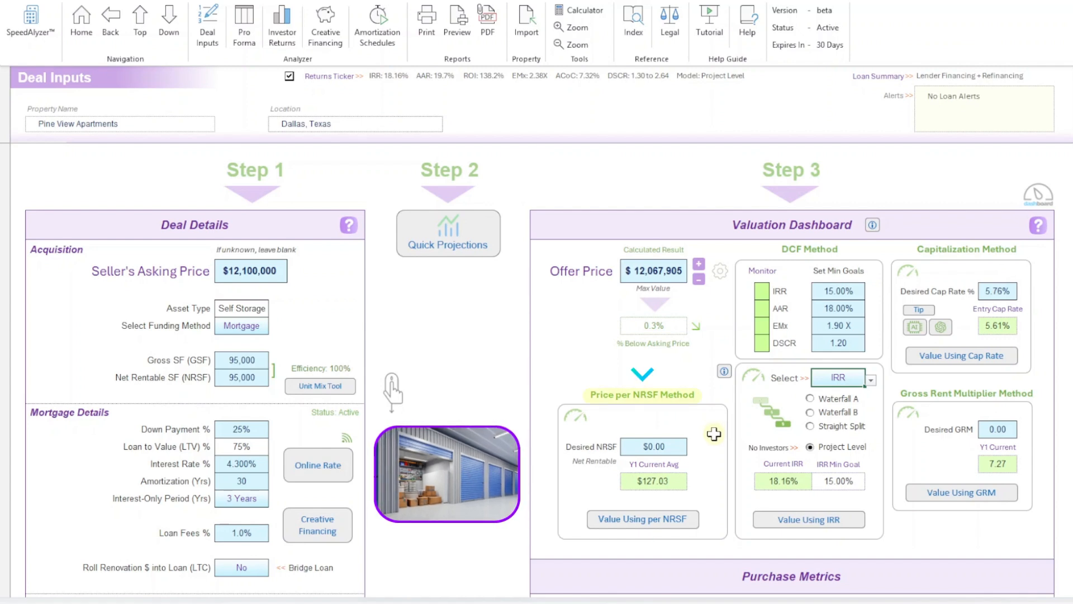
Step: For the self storage deal, set the desired price per net rentable square foot to $120 and calculate the offer price from it
left_click(670, 445)
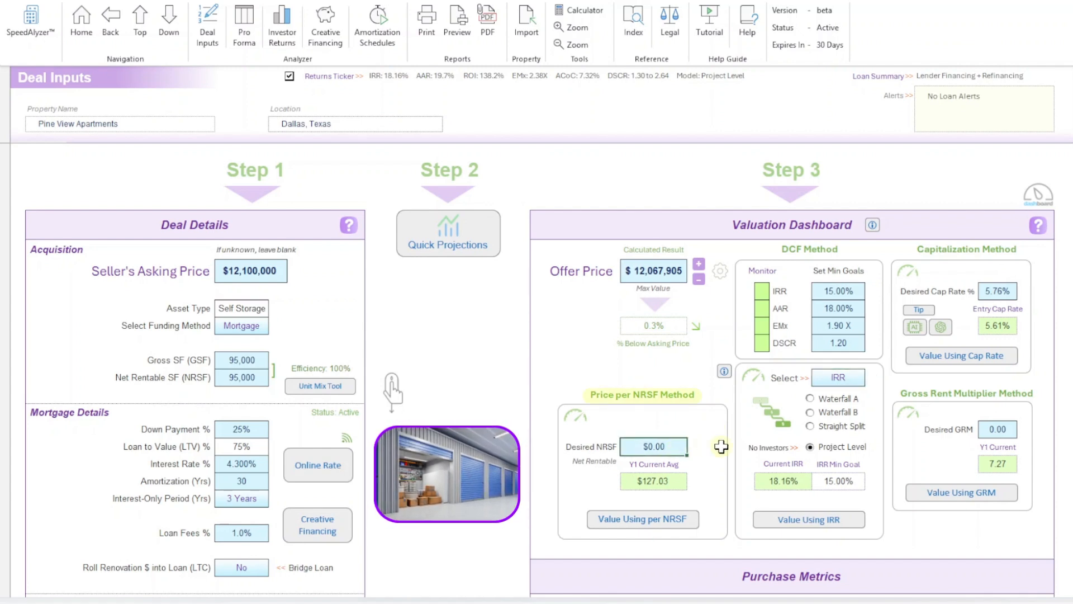
type("120")
key("Return")
left_click(666, 520)
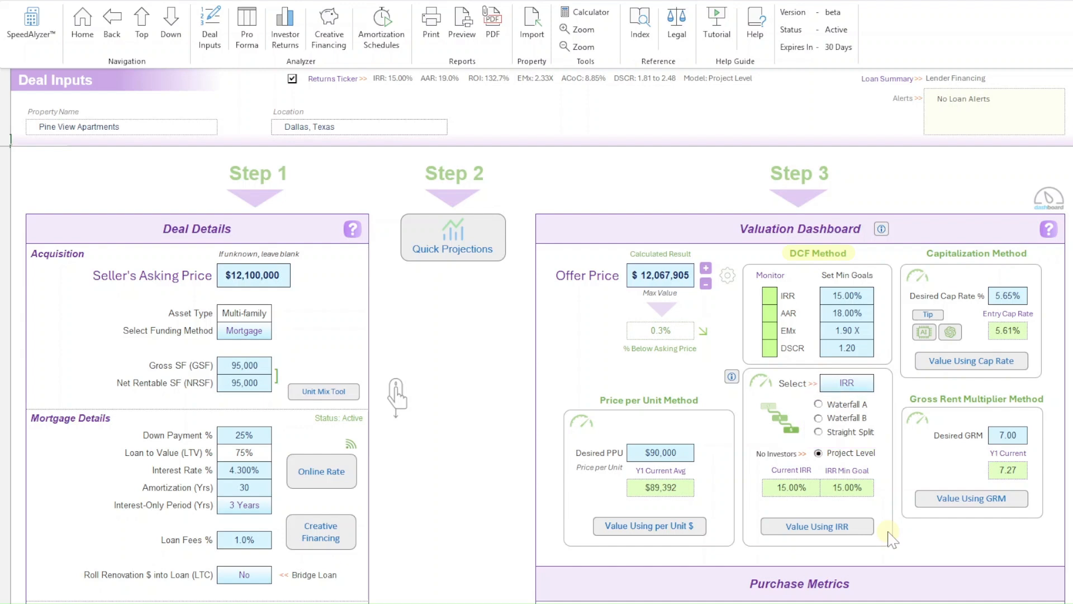
Step: Choose IRR as the DCF valuation metric and Waterfall A as the returns model
left_click(863, 384)
left_click(880, 386)
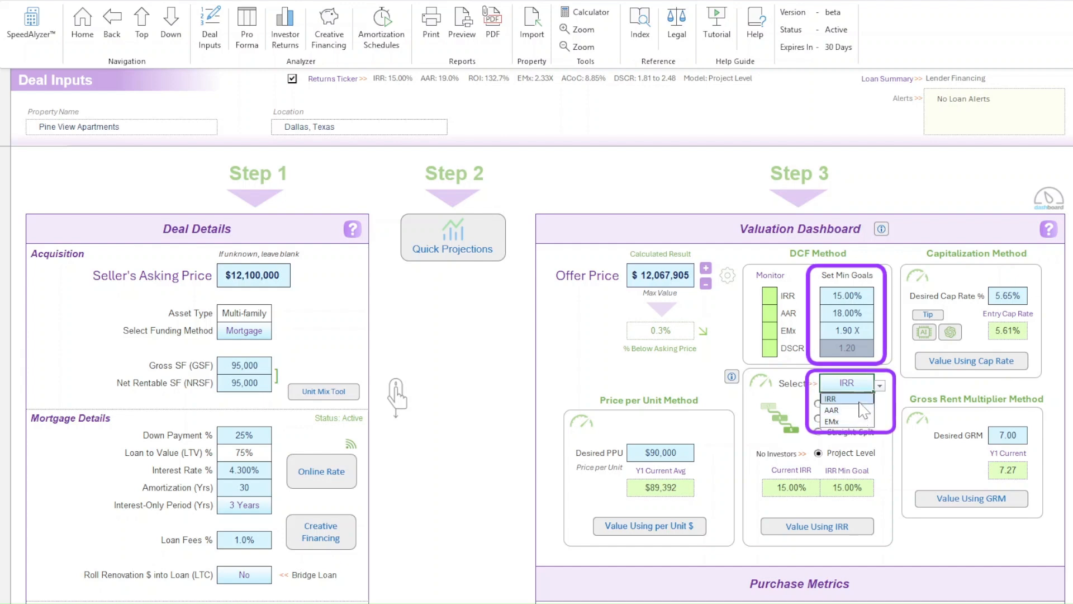
left_click(858, 399)
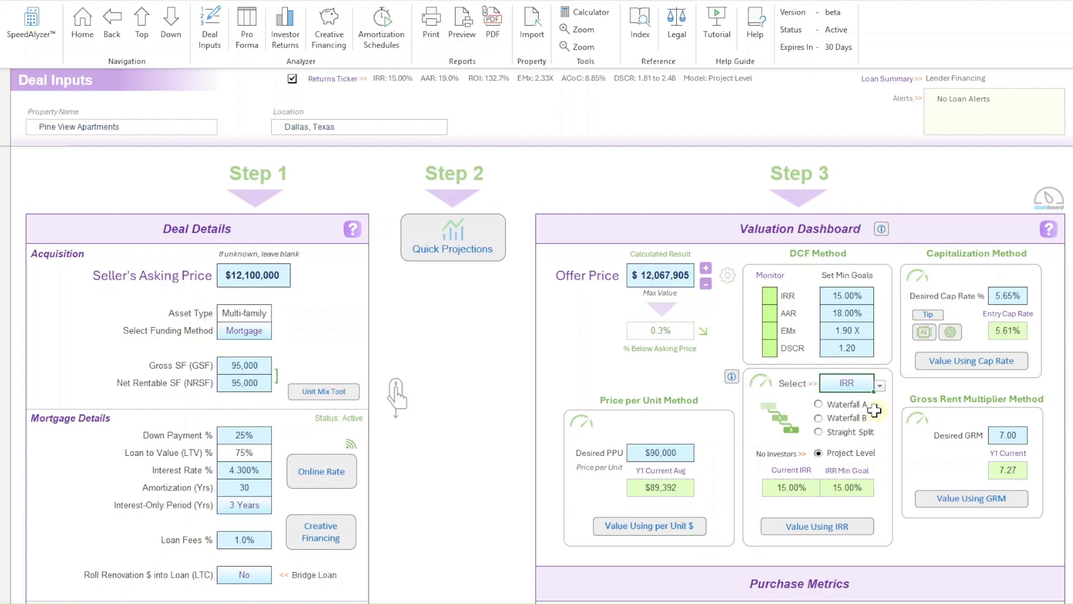
left_click(833, 403)
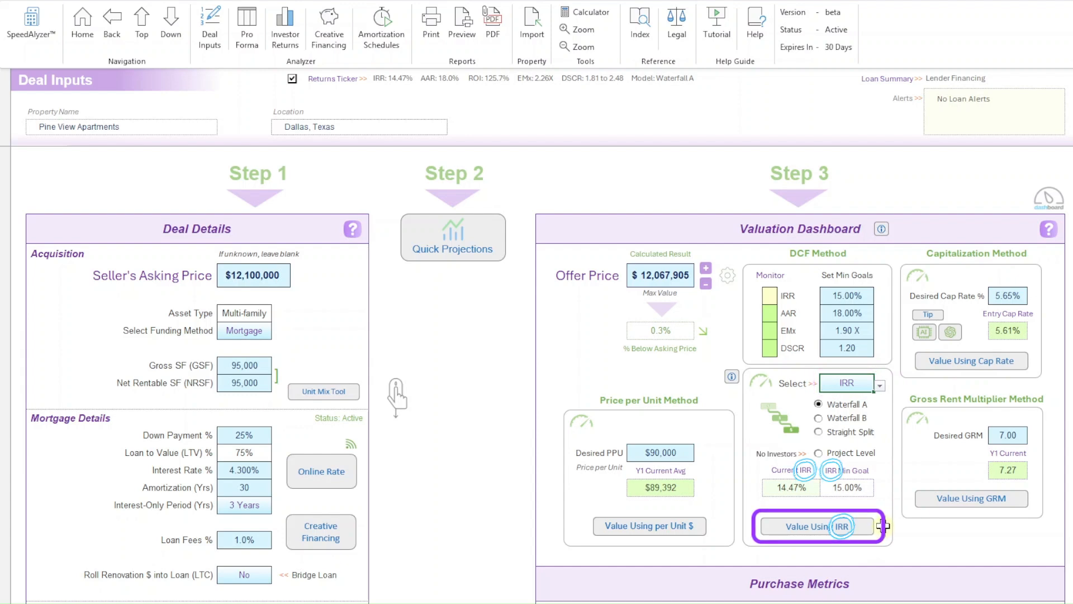
Step: Switch the DCF valuation metric to EMx and back to IRR
left_click(882, 387)
left_click(860, 419)
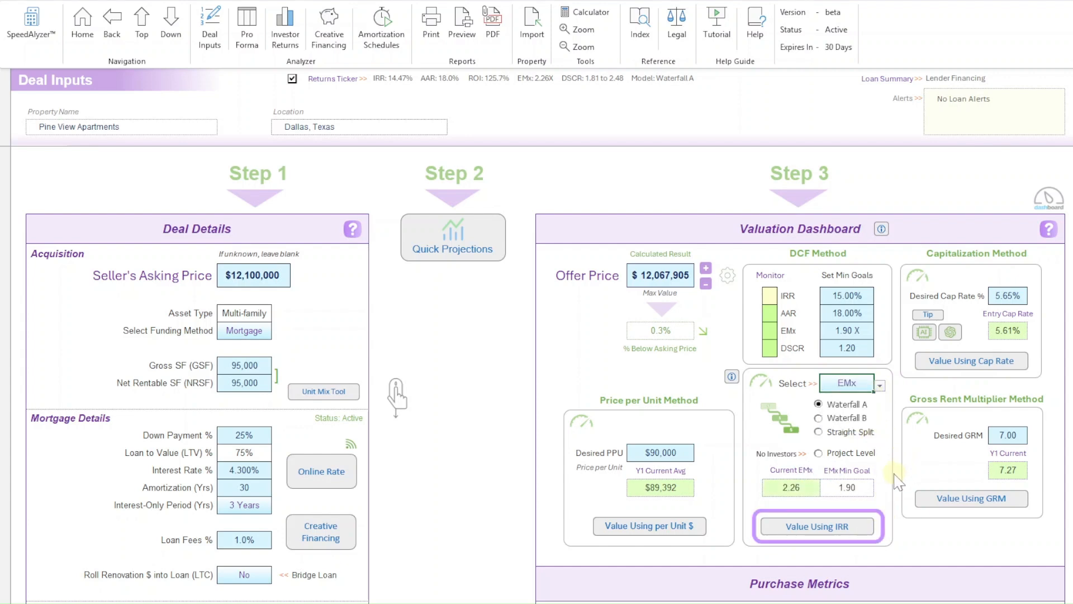
left_click(880, 386)
left_click(847, 395)
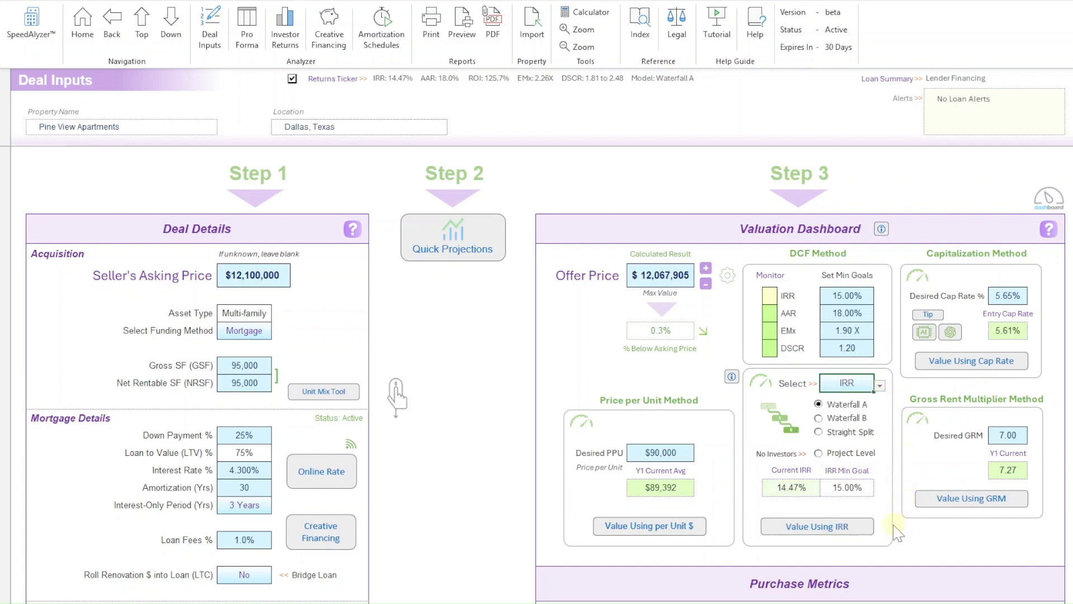
Step: Set the offer price to $12,100,000 under the Waterfall A model
left_click(666, 276)
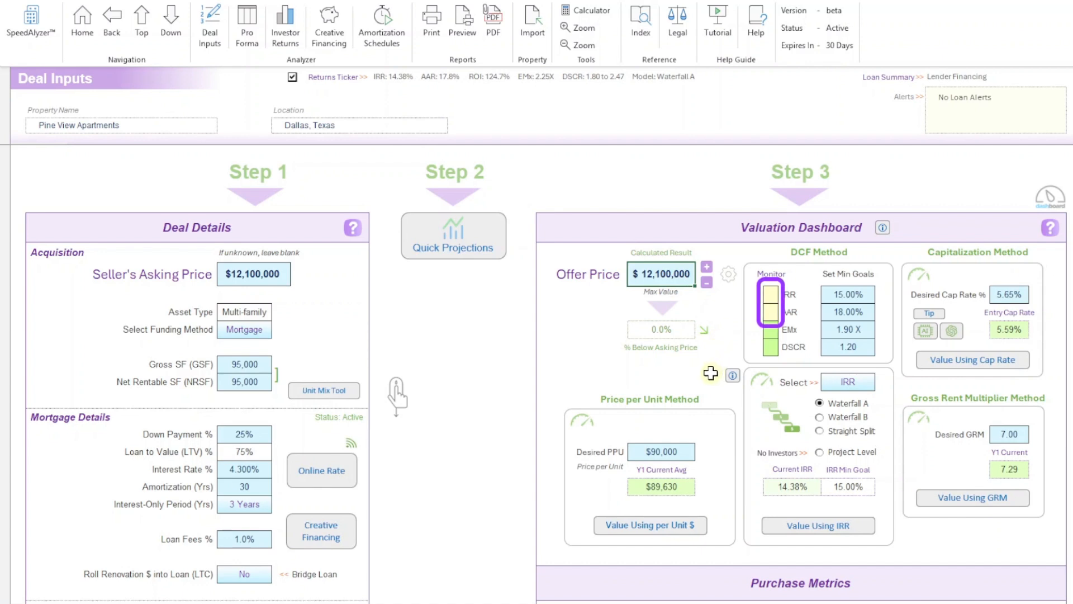
Step: Keep IRR as the DCF valuation metric and calculate the offer price from the 15.00% IRR goal under Waterfall A
left_click(867, 381)
left_click(880, 384)
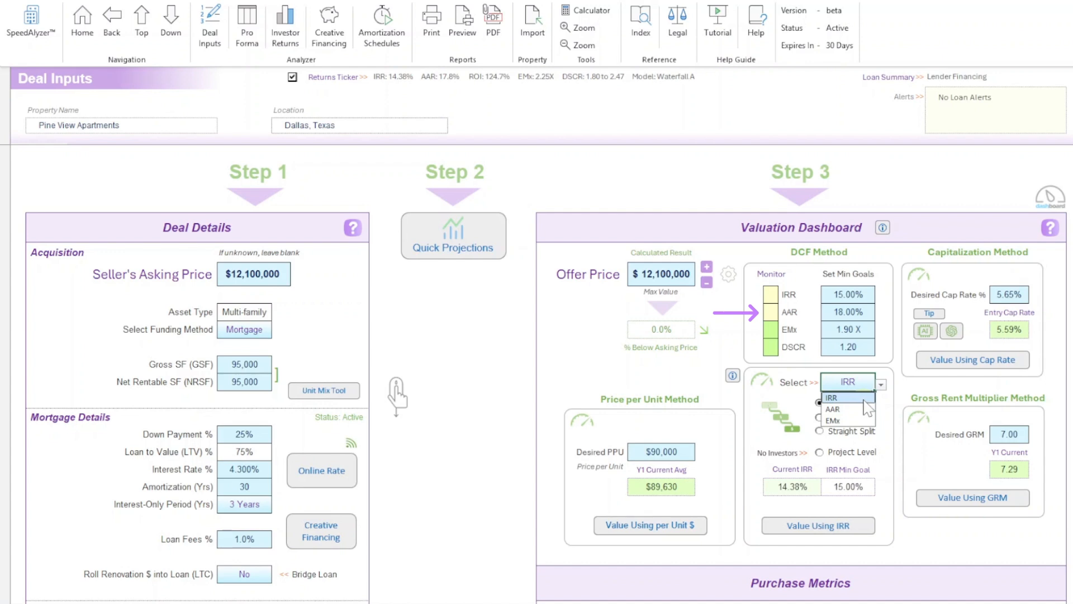
left_click(864, 399)
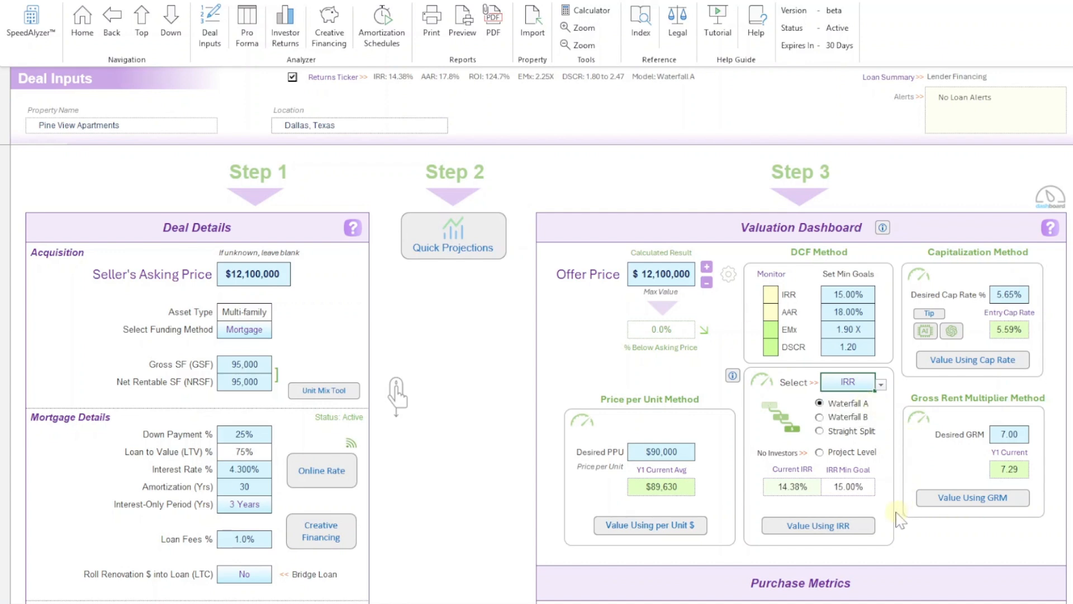
left_click(857, 538)
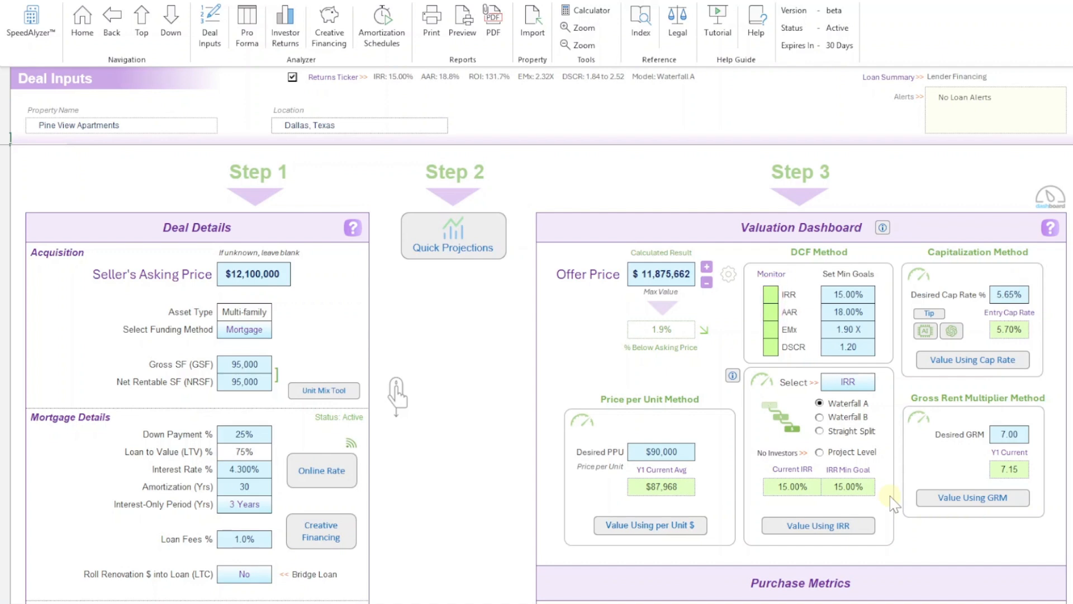
Step: Compare the returns under the Waterfall B, Straight Split and Project Level models, leaving Project Level selected
left_click(820, 417)
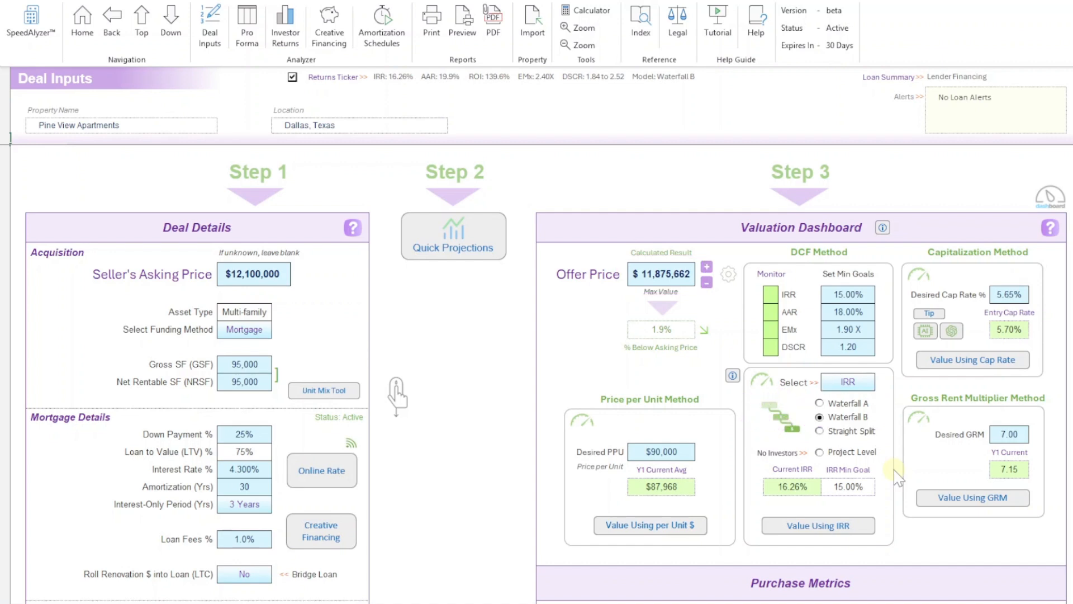
left_click(837, 438)
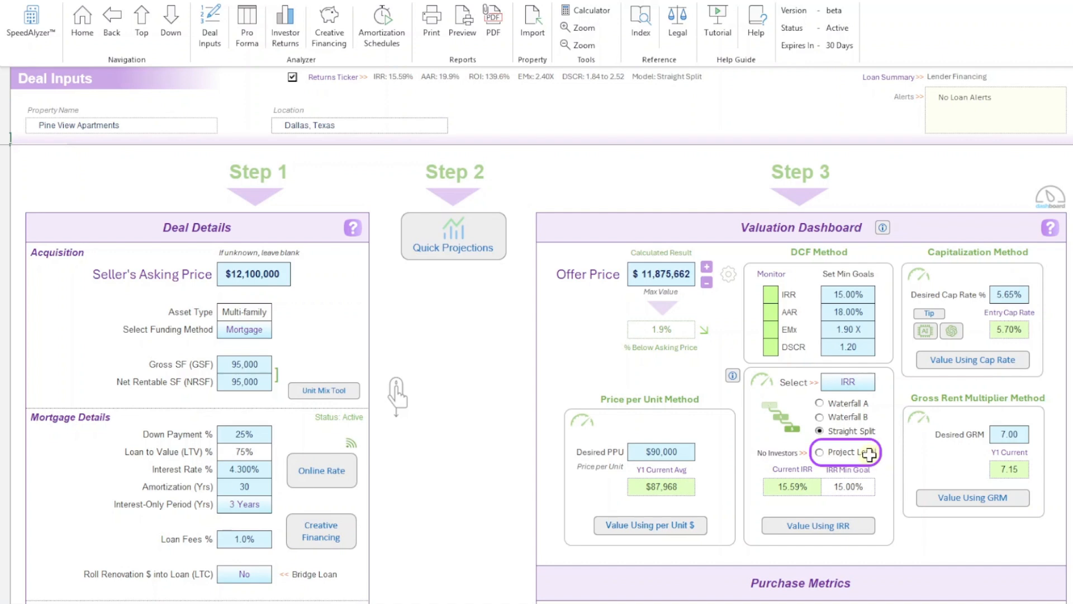
left_click(868, 456)
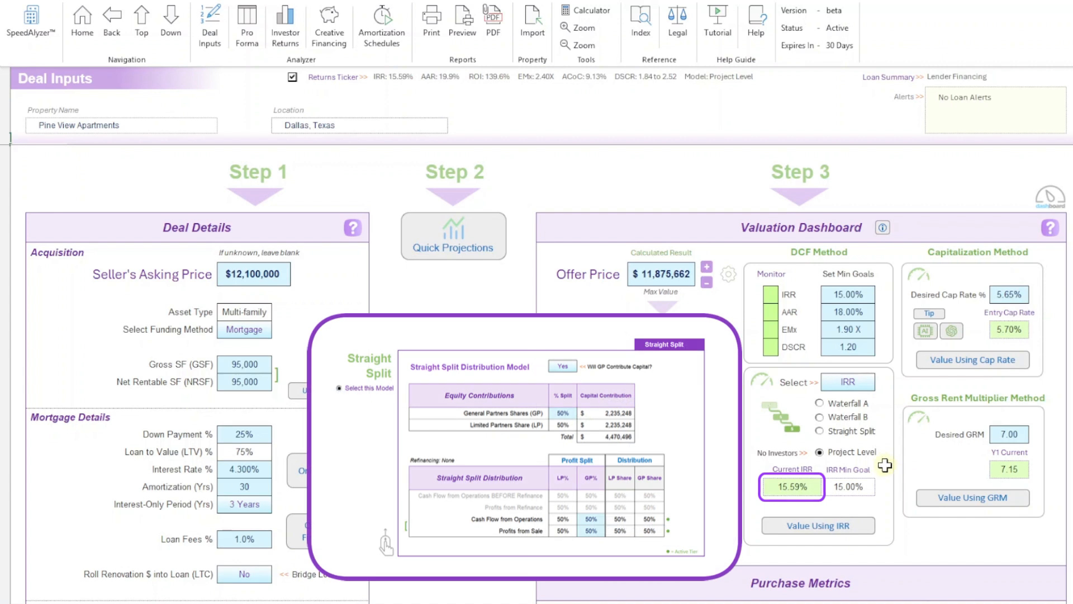
left_click(820, 431)
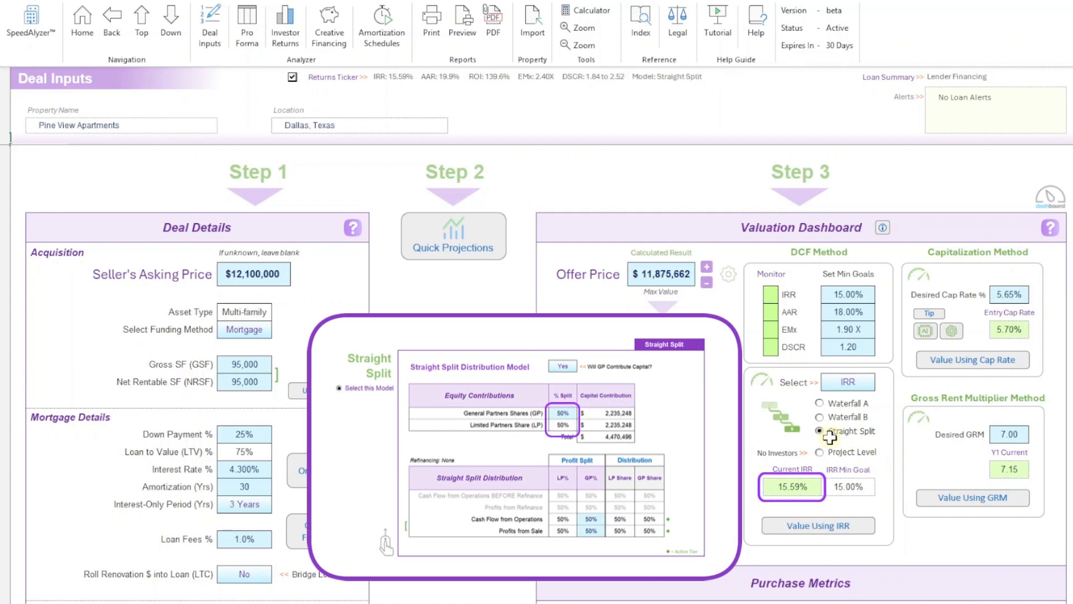
left_click(819, 452)
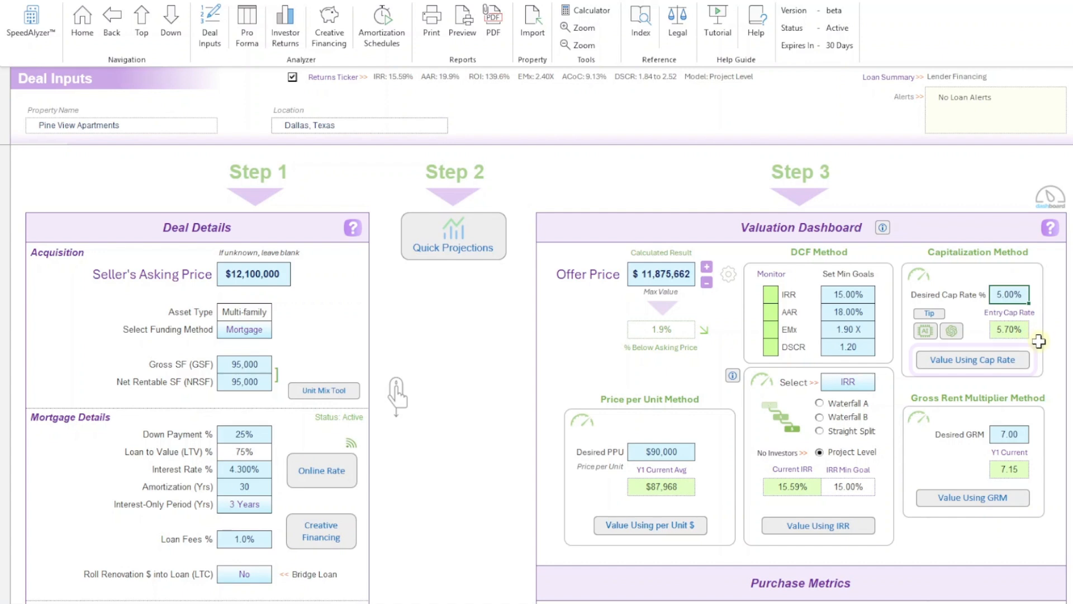
Step: Calculate the offer price from a 5.00% desired cap rate, and recalculate it using AAR as the DCF valuation metric
left_click(1001, 358)
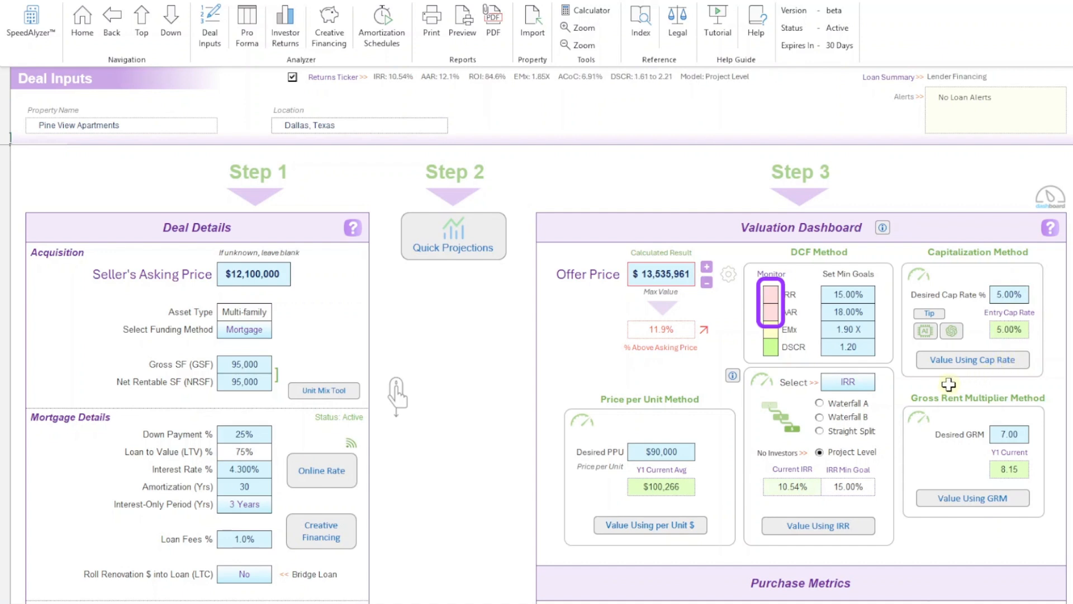
left_click(866, 382)
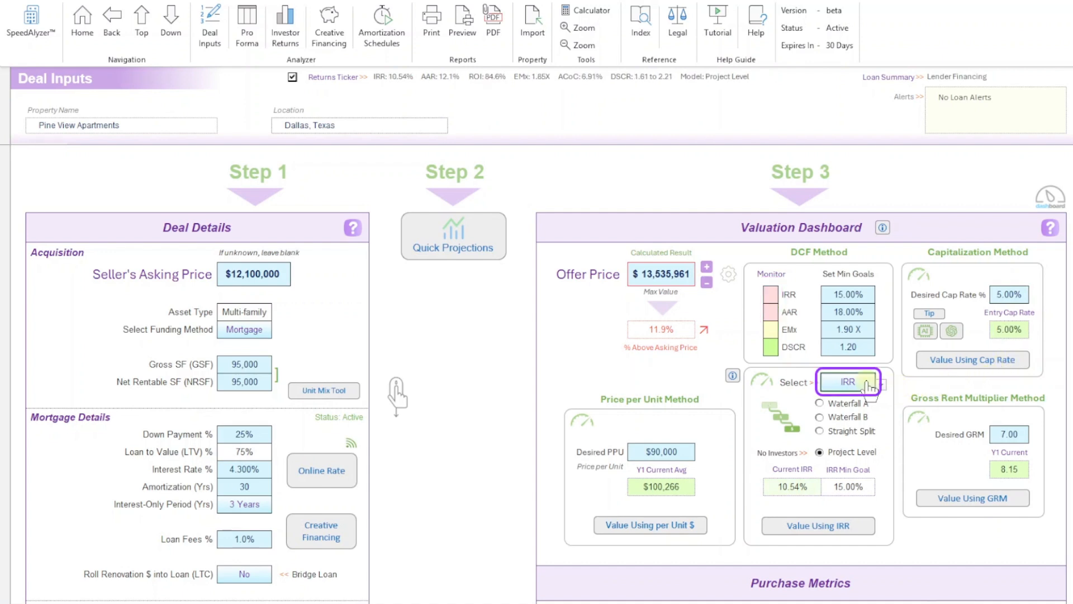
left_click(879, 385)
left_click(848, 404)
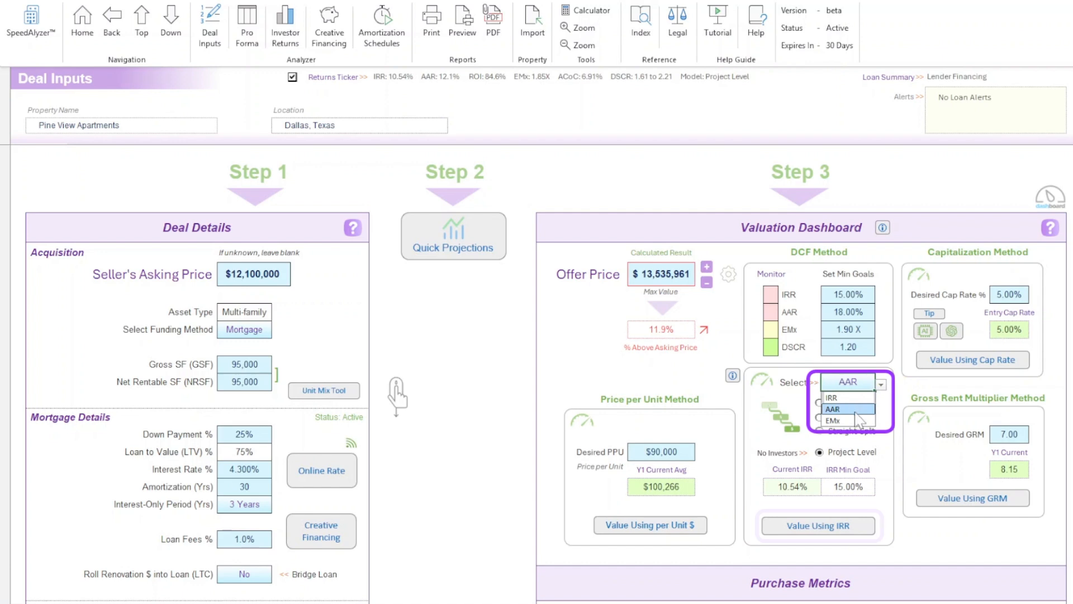
left_click(840, 528)
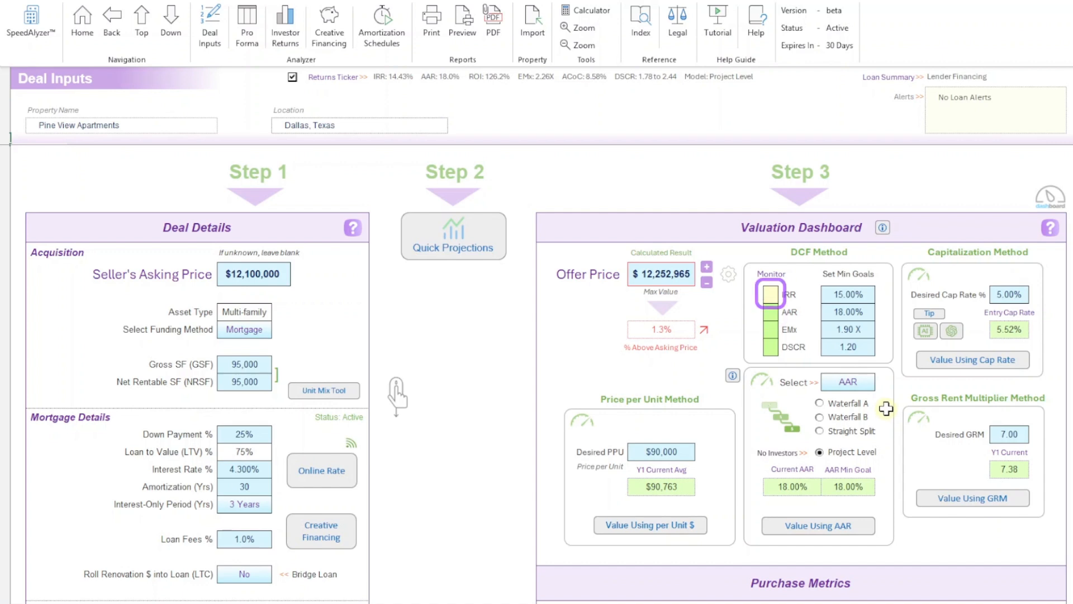
Step: Switch the DCF valuation metric to IRR and recalculate the offer price at Project Level
left_click(866, 383)
left_click(881, 385)
left_click(863, 398)
left_click(859, 523)
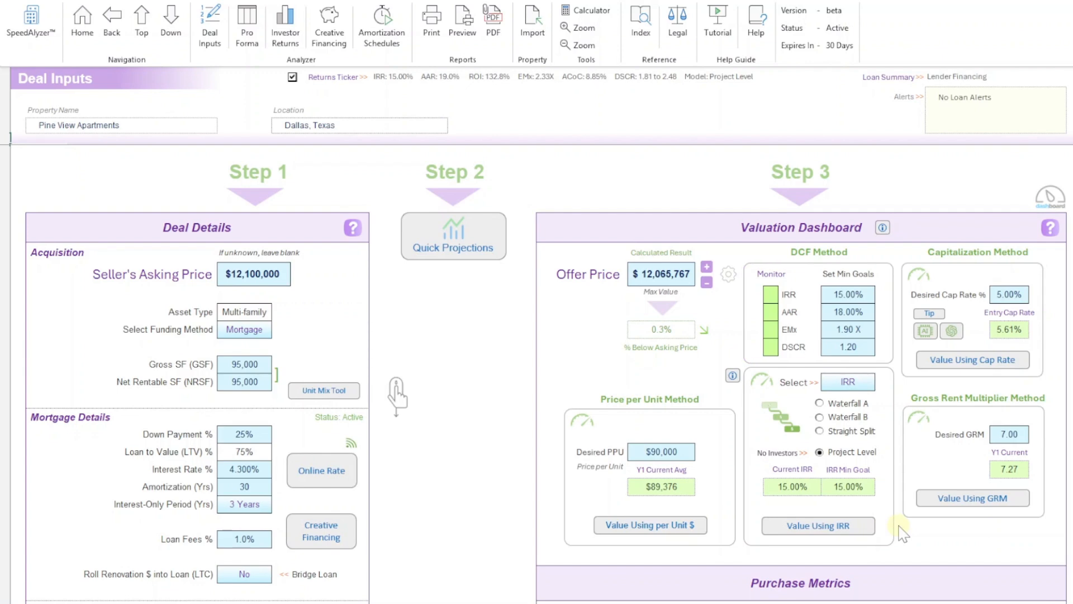
Step: Examine the purchase and deal metrics and the Pro Forma's yearly analytics, returning to the Deal Inputs
scroll(902, 531, "down", 8)
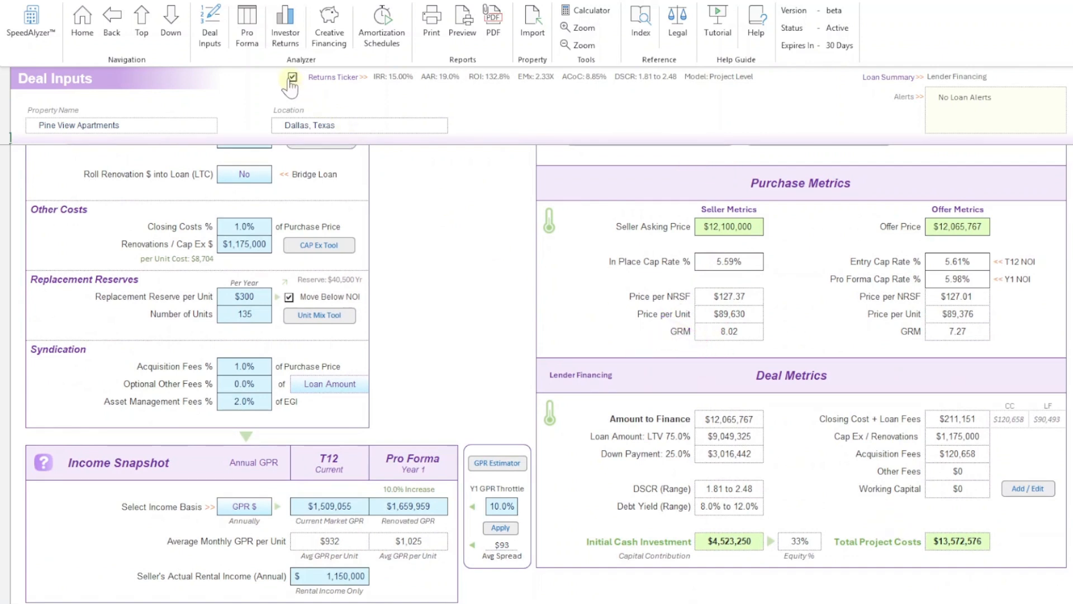
left_click(247, 38)
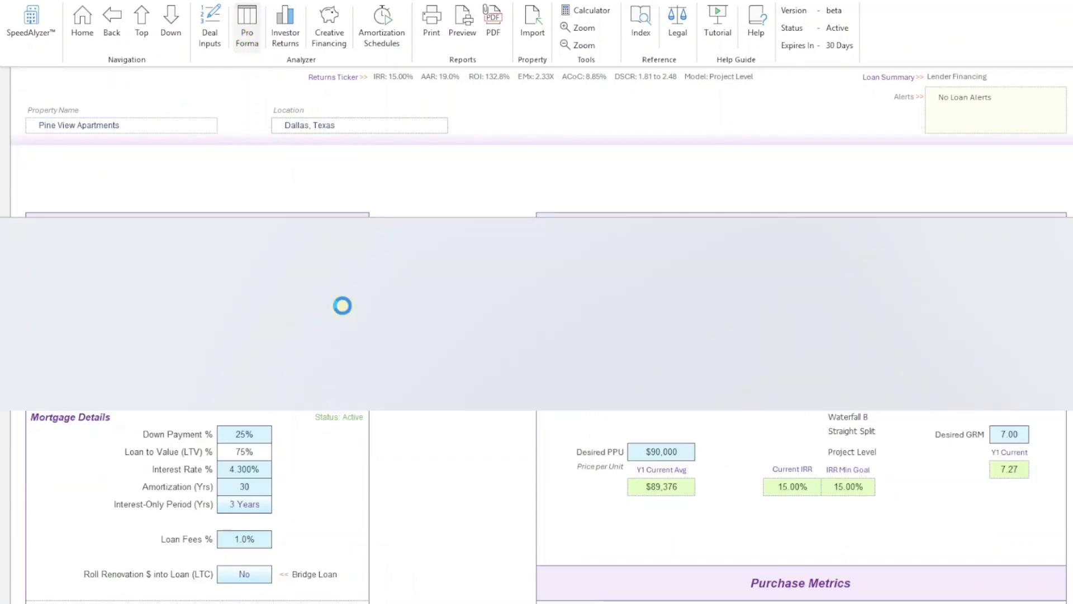
scroll(348, 308, "down", 4)
scroll(348, 314, "down", 15)
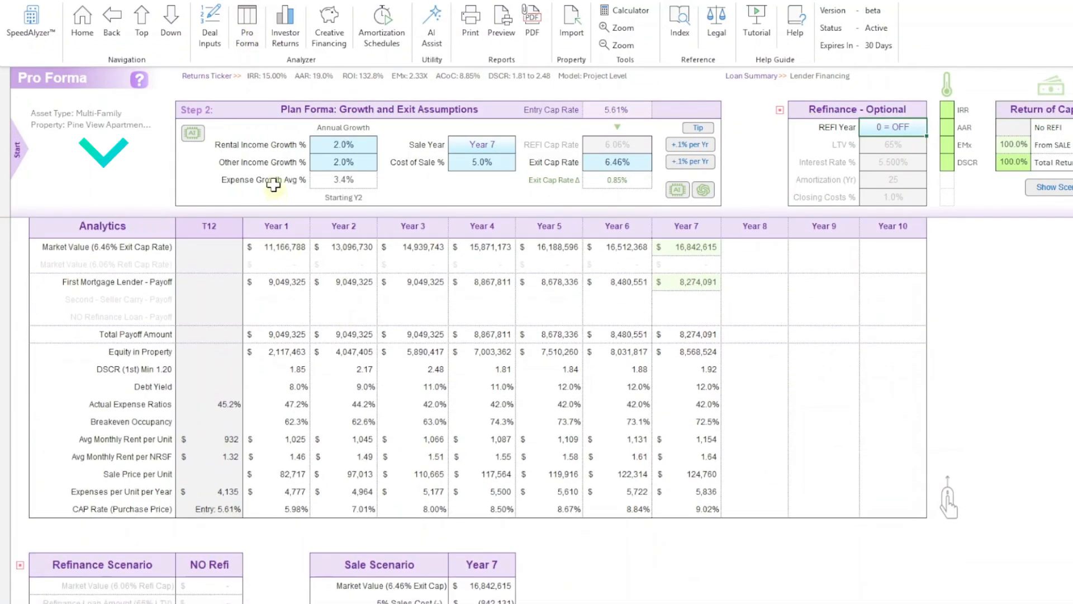
left_click(210, 35)
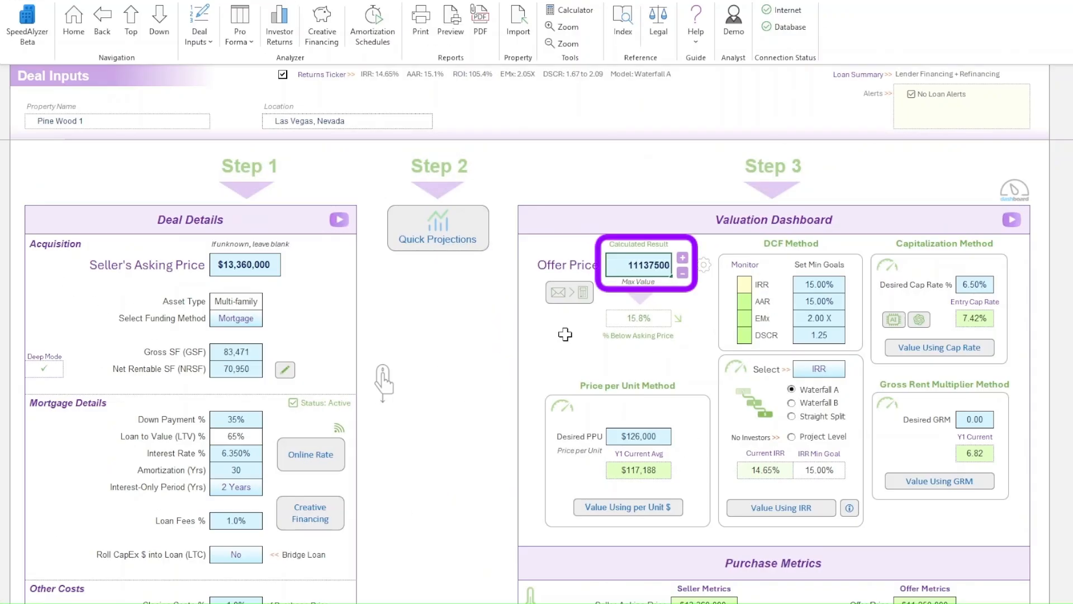
Step: For the Las Vegas property, set the offer price to $11,137,500 and match the Property Tax Calculator's purchase price to it
key("Return")
left_click(569, 292)
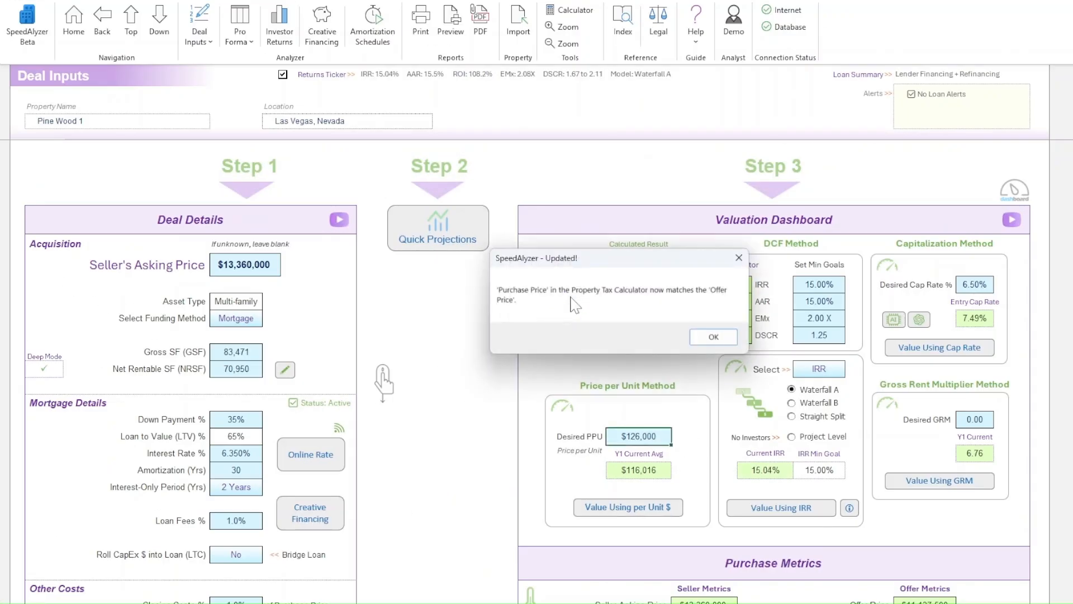
left_click(708, 337)
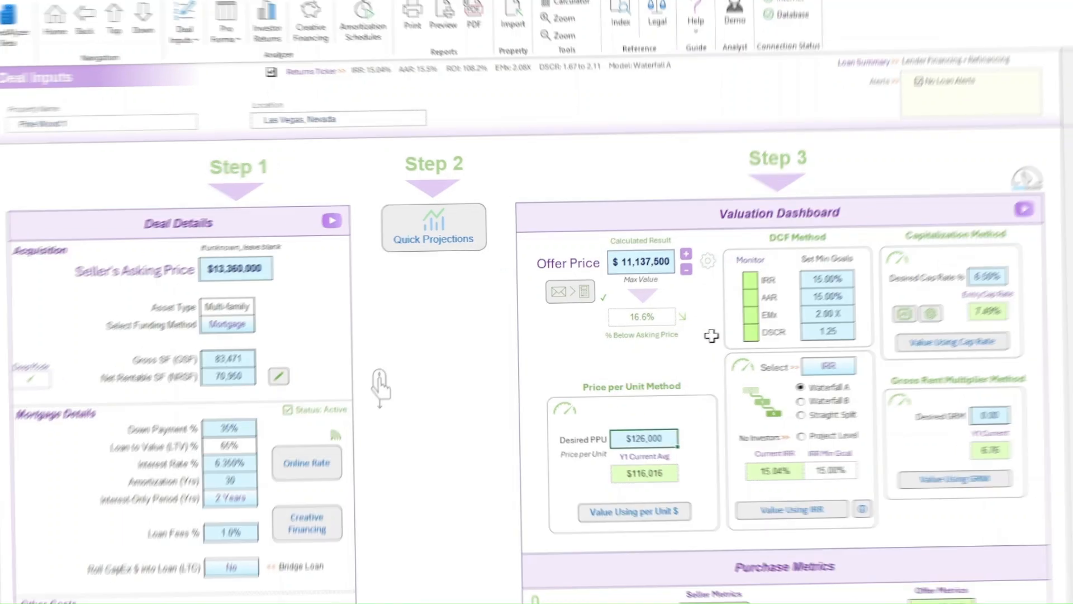